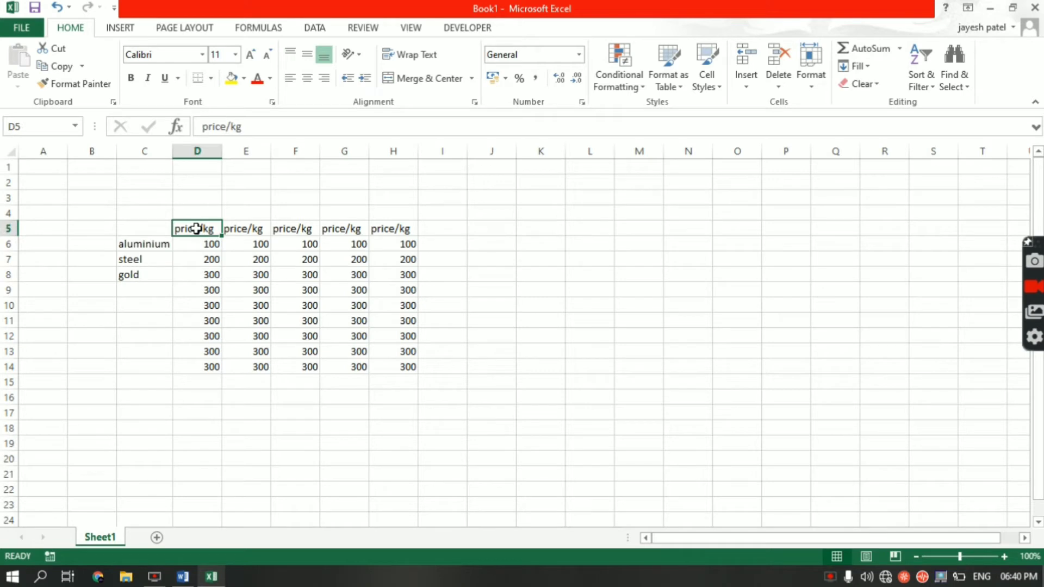
Step: Select C4 above the table and move the active cell one at a time along row 4 to I4
{"action": "left_click", "coordinate": [197, 199]}
{"action": "left_click", "coordinate": [166, 215]}
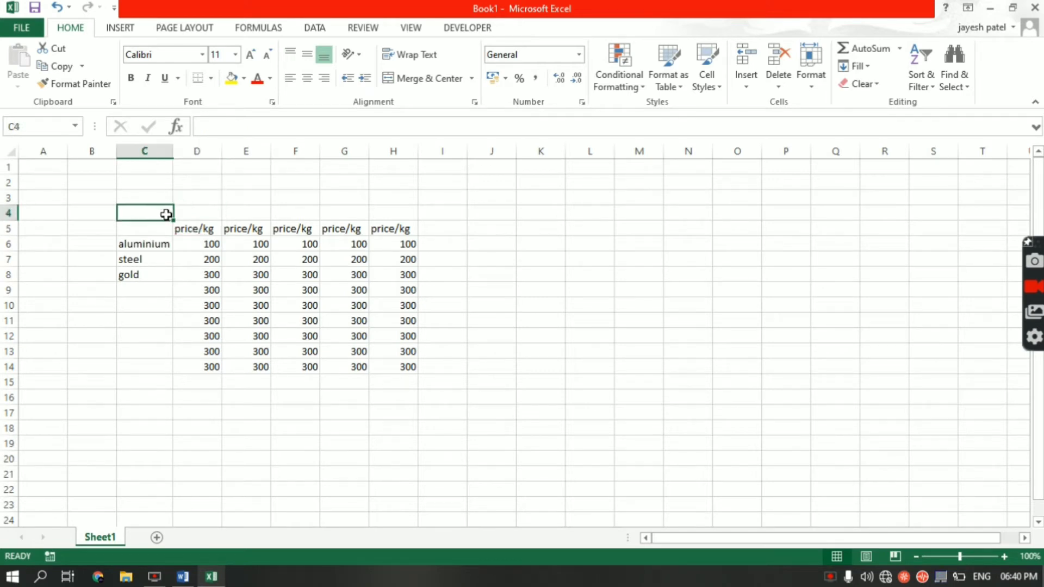
{"action": "key", "text": "Right"}
{"action": "key", "text": "Right"}
{"action": "key", "text": "Right"}
{"action": "key", "text": "Right"}
{"action": "key", "text": "Right"}
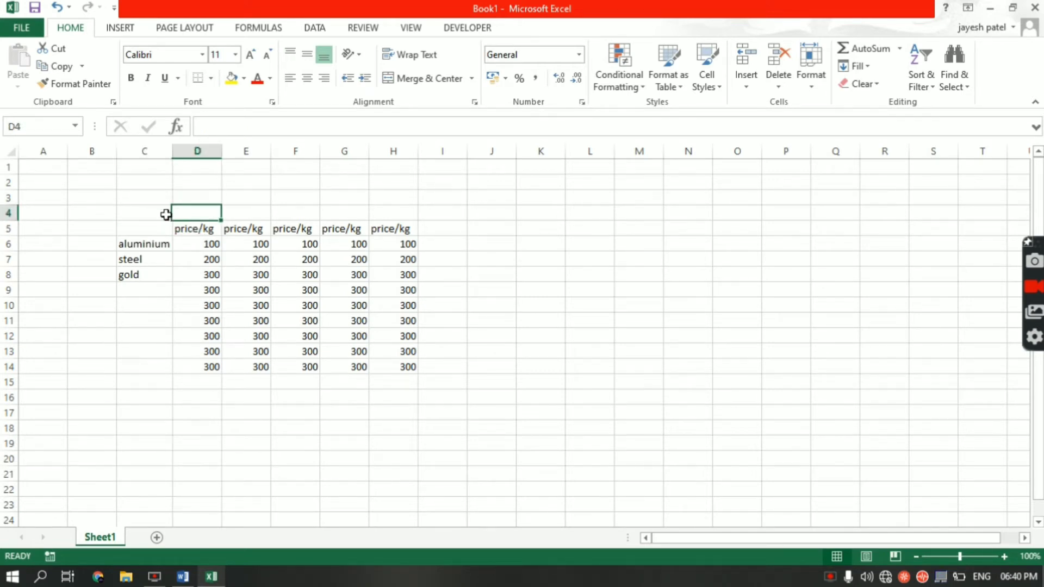
{"action": "key", "text": "Right"}
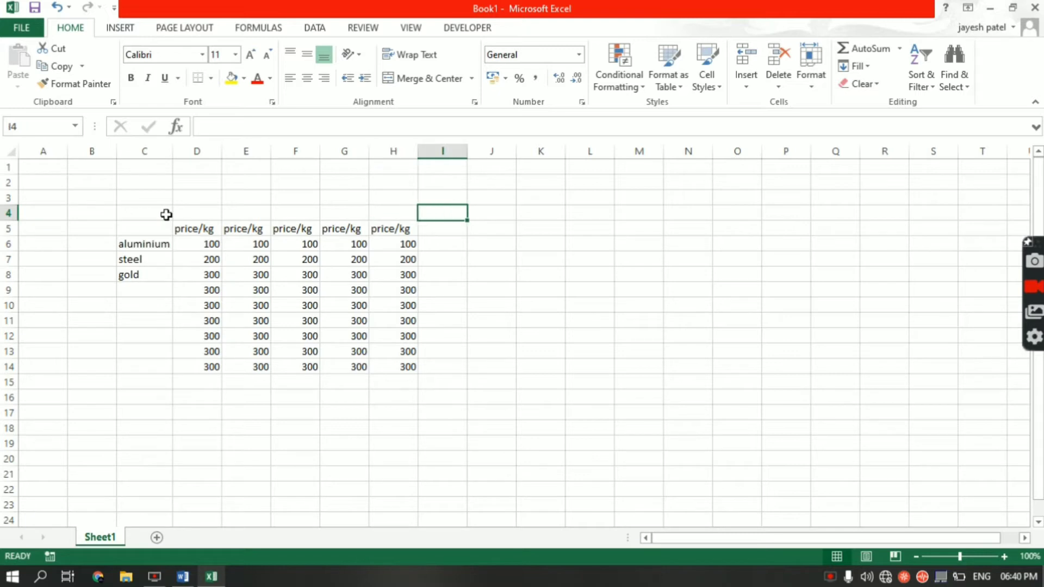
Step: Move the active cell down column I to I11 and back along row 11 to C11
{"action": "key", "text": "Down"}
{"action": "key", "text": "Down"}
{"action": "key", "text": "Down"}
{"action": "key", "text": "Down"}
{"action": "key", "text": "Down"}
{"action": "key", "text": "Down"}
{"action": "key", "text": "Down"}
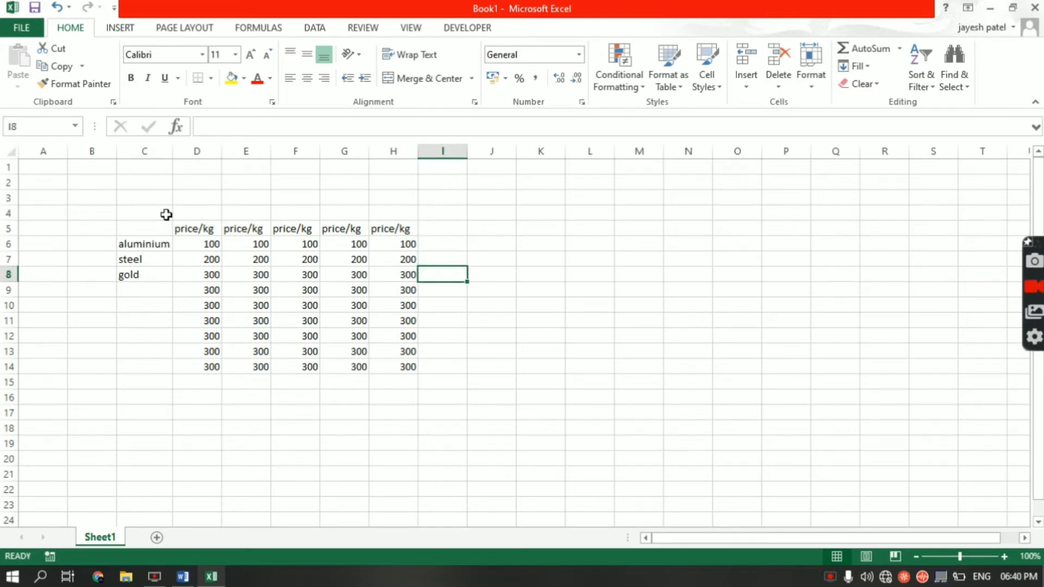
{"action": "key", "text": "Left"}
{"action": "key", "text": "Left"}
{"action": "key", "text": "Left"}
{"action": "key", "text": "Left"}
{"action": "key", "text": "Left"}
{"action": "key", "text": "Left"}
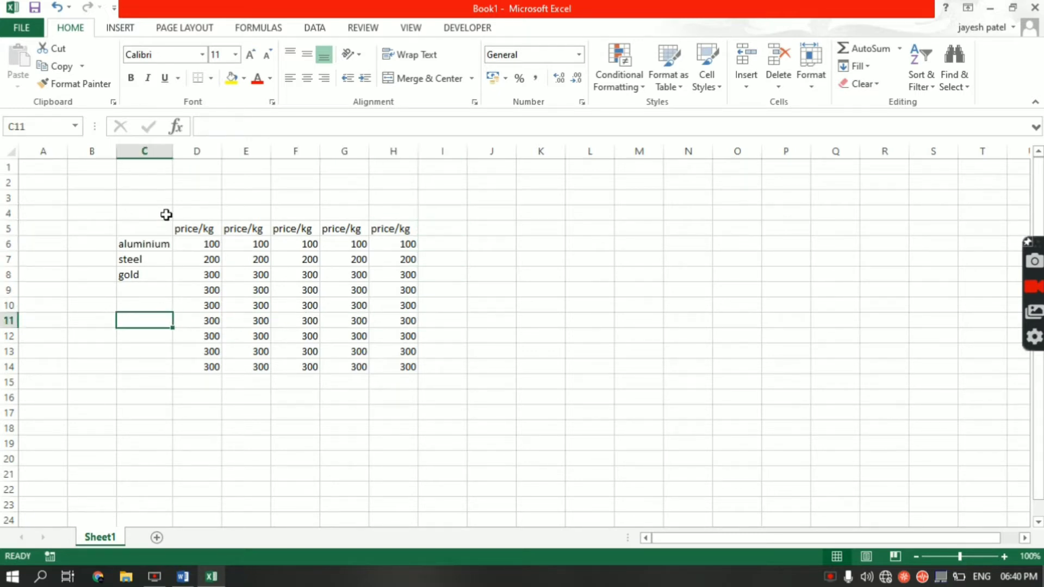
Step: Move the active cell up column C to the aluminium row and select that row's last filled cell, H6
{"action": "key", "text": "Up"}
{"action": "key", "text": "Up"}
{"action": "key", "text": "Up"}
{"action": "key", "text": "Up"}
{"action": "key", "text": "Up"}
{"action": "key", "text": "Up"}
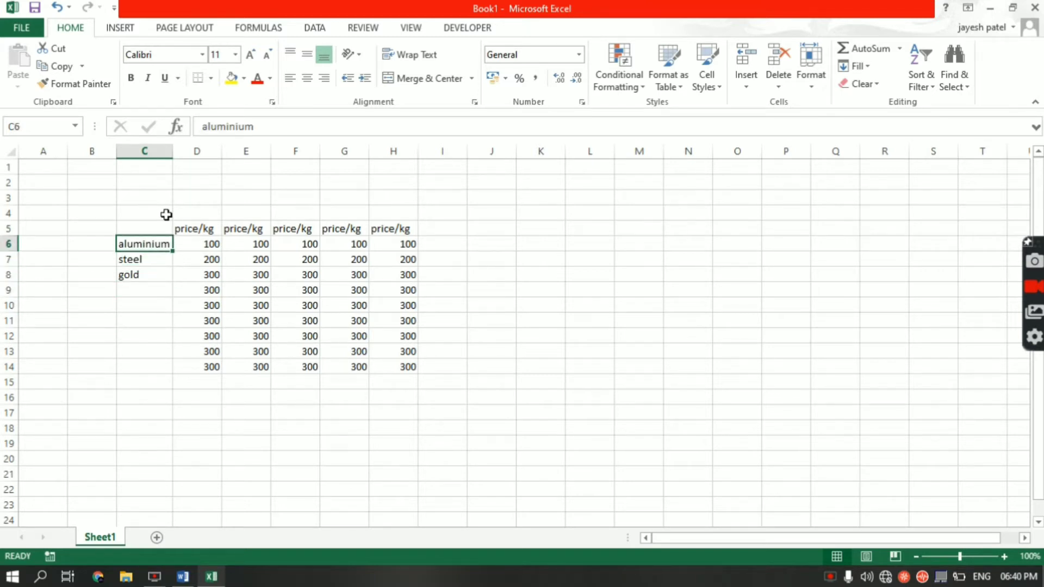
{"action": "key", "text": "Down"}
{"action": "key", "text": "Right"}
{"action": "key", "text": "Left"}
{"action": "left_click", "coordinate": [410, 247]}
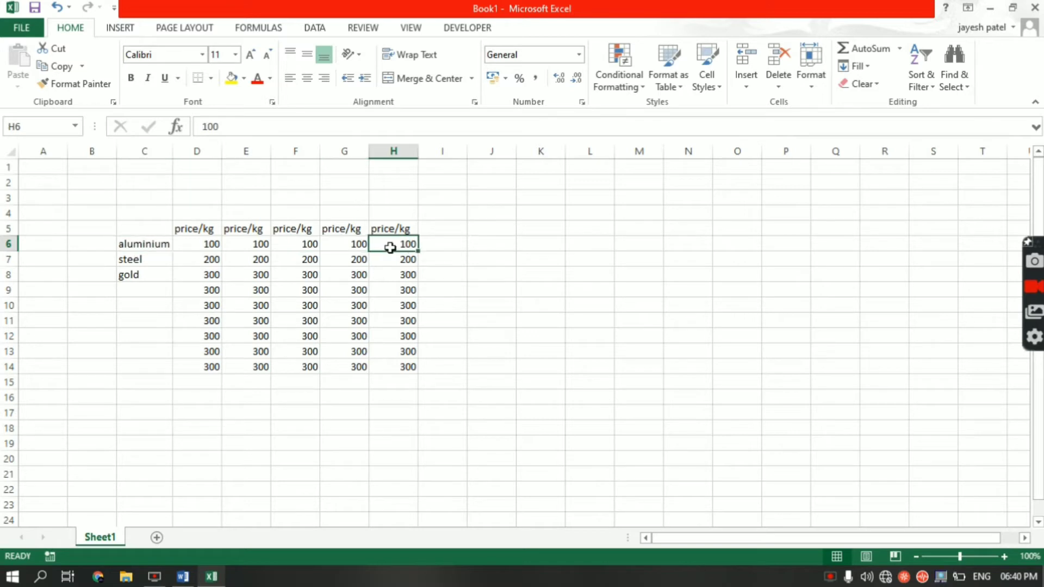
Step: Starting at the aluminium cell C6, step one cell at a time through the row's prices to H6
{"action": "left_click", "coordinate": [162, 245]}
{"action": "key", "text": "Right"}
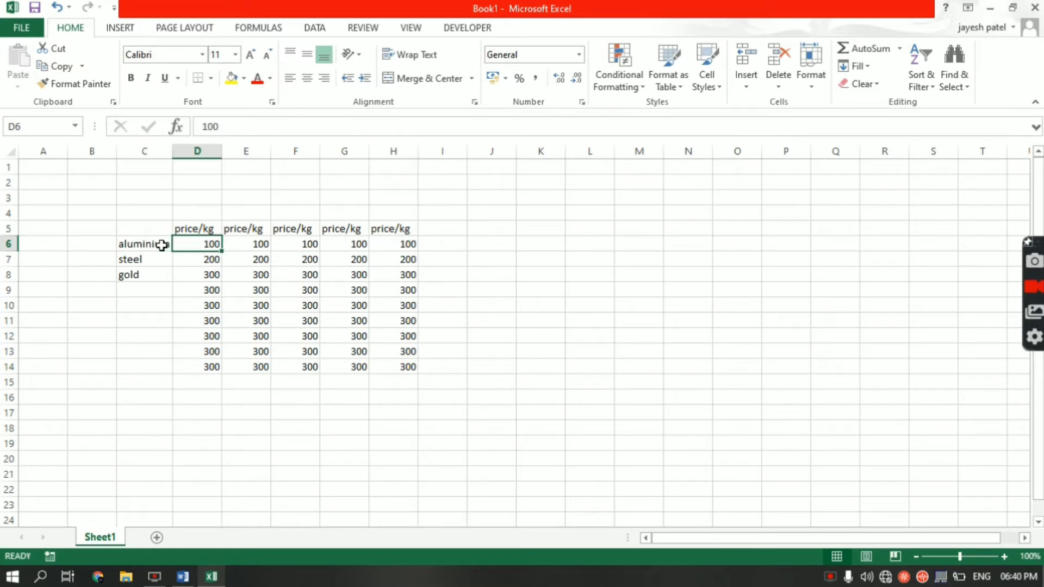
{"action": "key", "text": "Right"}
{"action": "key", "text": "Right"}
{"action": "key", "text": "Right"}
{"action": "key", "text": "Right"}
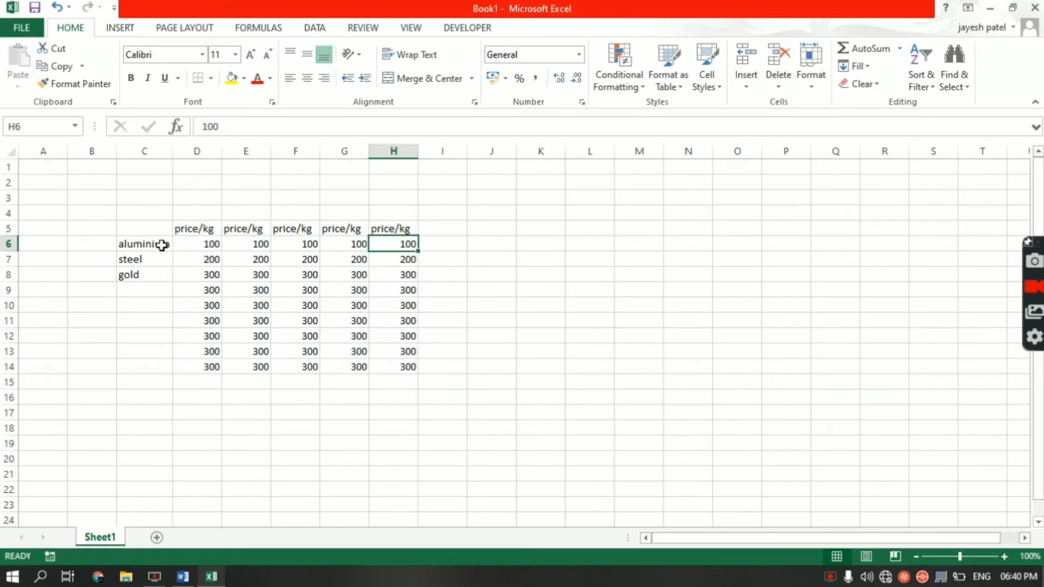
Step: Step back one cell at a time from H6 to the aluminium cell C6
{"action": "key", "text": "Left"}
{"action": "key", "text": "Left"}
{"action": "key", "text": "Left"}
{"action": "key", "text": "Left"}
{"action": "key", "text": "Left"}
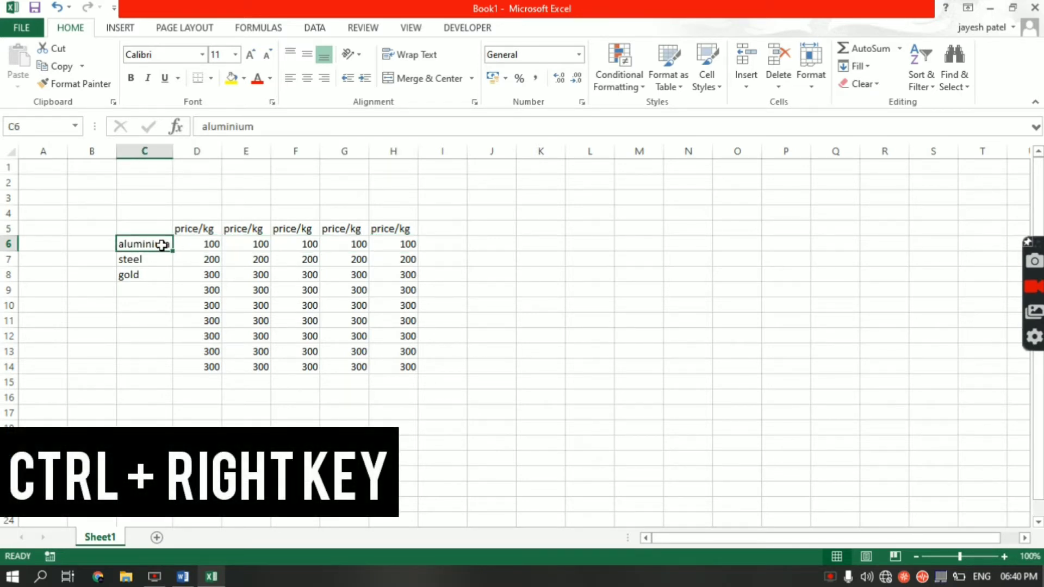
Step: Jump from the aluminium cell to the last filled cell of row 6 and on to the sheet's last column, XFD6
{"action": "key", "text": "ctrl+Down"}
{"action": "key", "text": "Up"}
{"action": "key", "text": "Up"}
{"action": "key", "text": "ctrl+Right"}
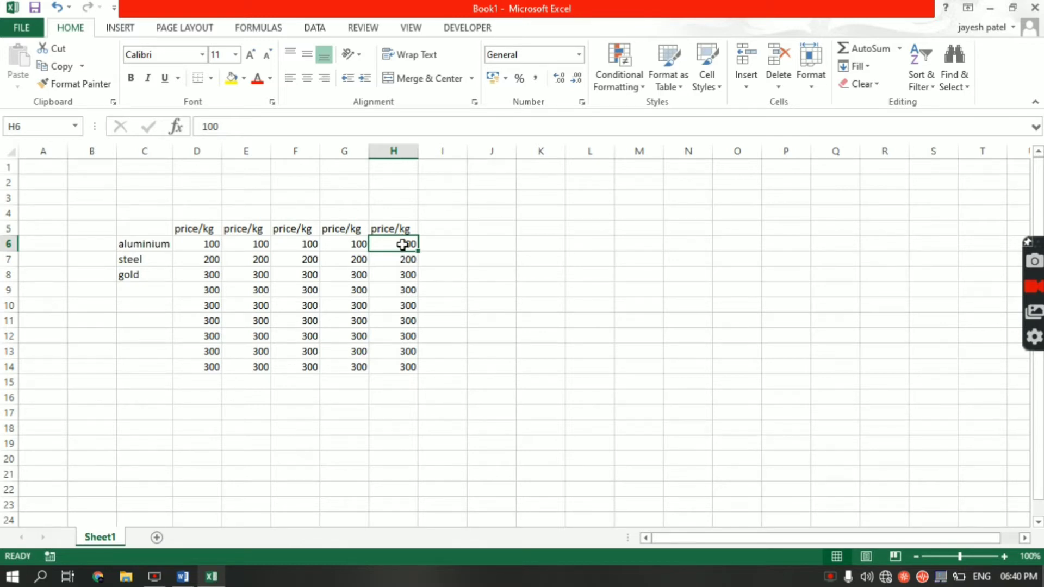
{"action": "key", "text": "ctrl+Right"}
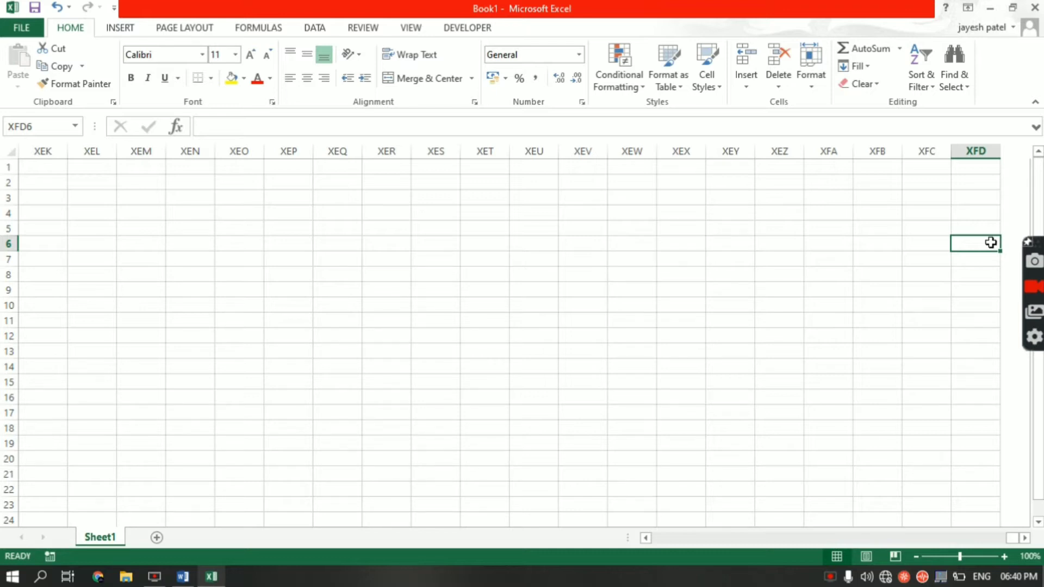
Step: Jump back along row 6 from the sheet's last column through the table edges to A6
{"action": "key", "text": "ctrl+Left"}
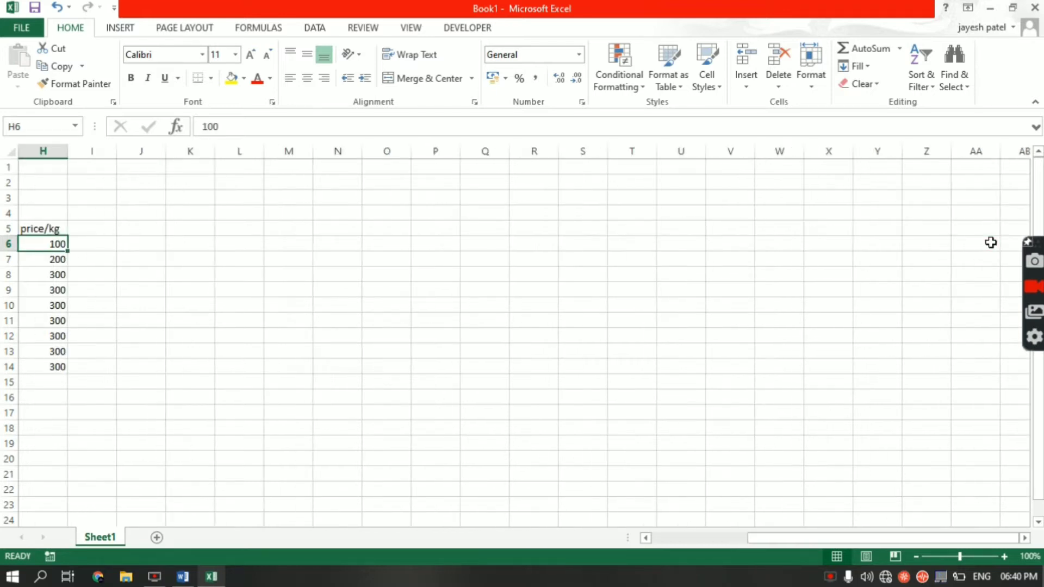
{"action": "key", "text": "ctrl+Left"}
{"action": "key", "text": "ctrl+Left"}
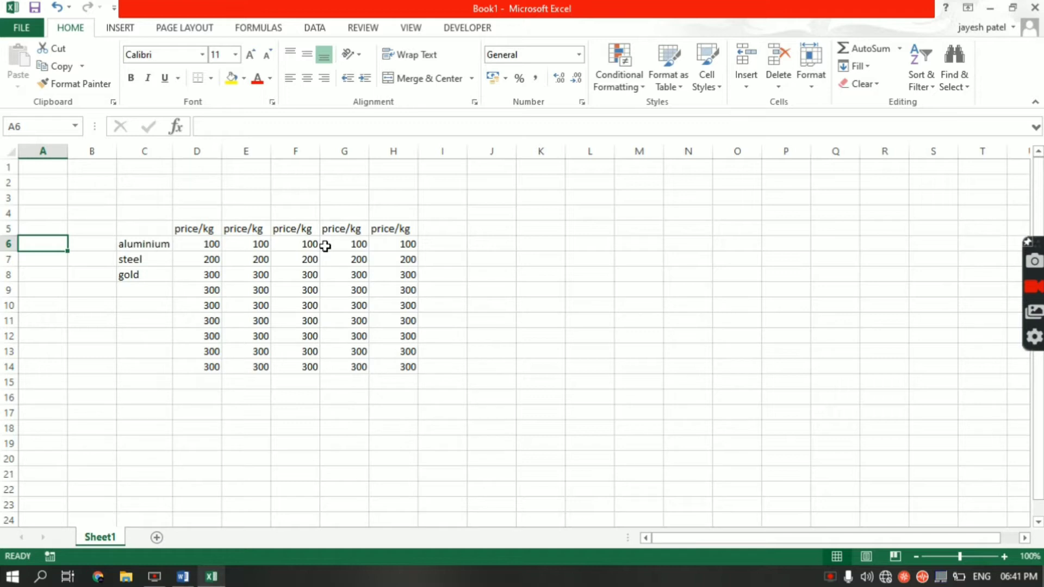
Step: Jump from G7 to column G's last filled cell, G14, and select column D's bottom cell D14 and header D5
{"action": "left_click", "coordinate": [357, 263]}
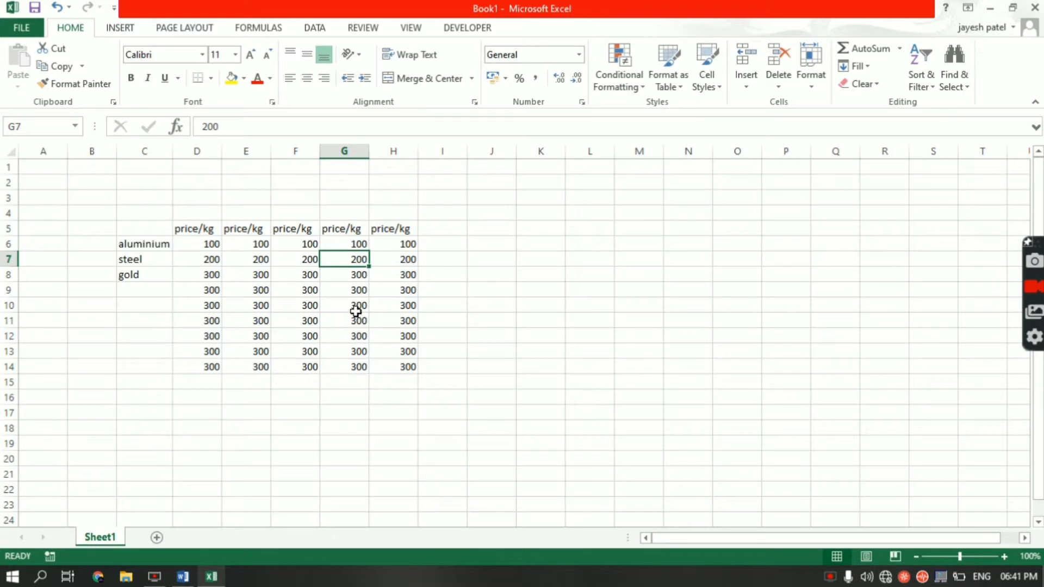
{"action": "key", "text": "ctrl+Down"}
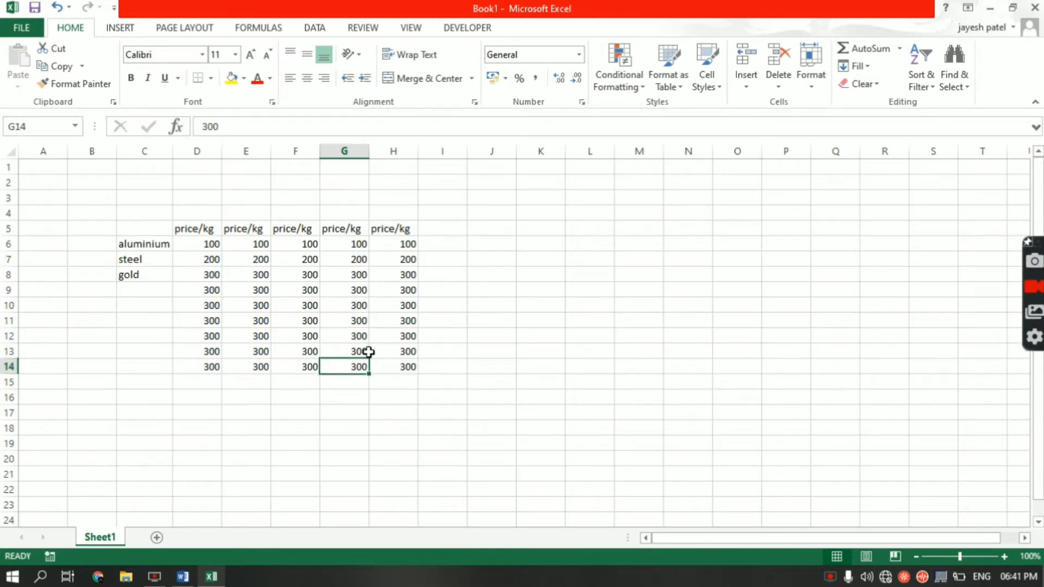
{"action": "left_click", "coordinate": [206, 369]}
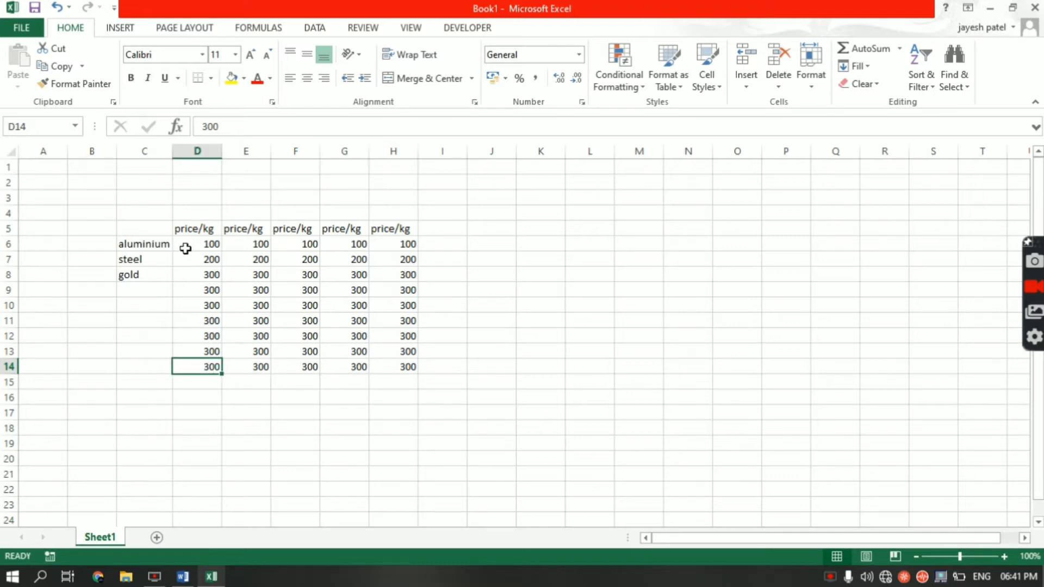
{"action": "left_click", "coordinate": [191, 226]}
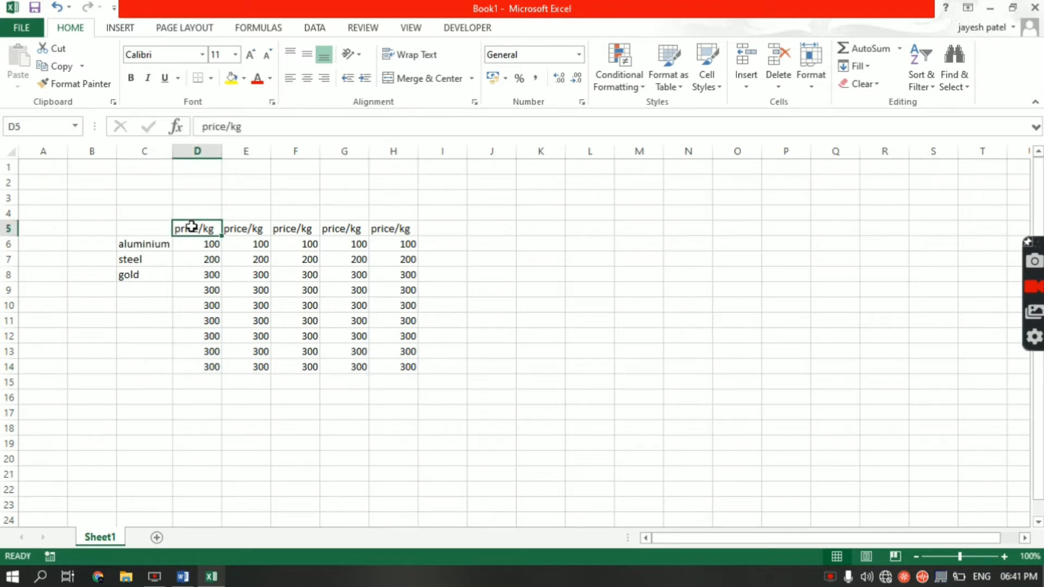
Step: Select cell G21 below the table and move the active cell down column G to G119
{"action": "left_click", "coordinate": [344, 428]}
{"action": "left_click", "coordinate": [344, 461]}
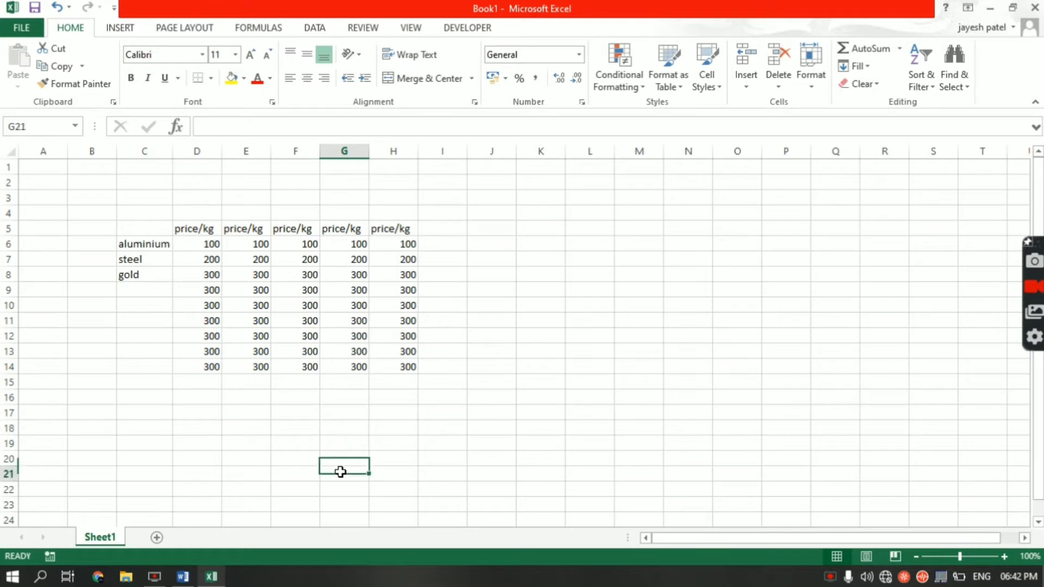
{"action": "left_click", "coordinate": [341, 471]}
{"action": "key", "text": "Down"}
{"action": "key", "text": "Down"}
{"action": "key", "text": "Down"}
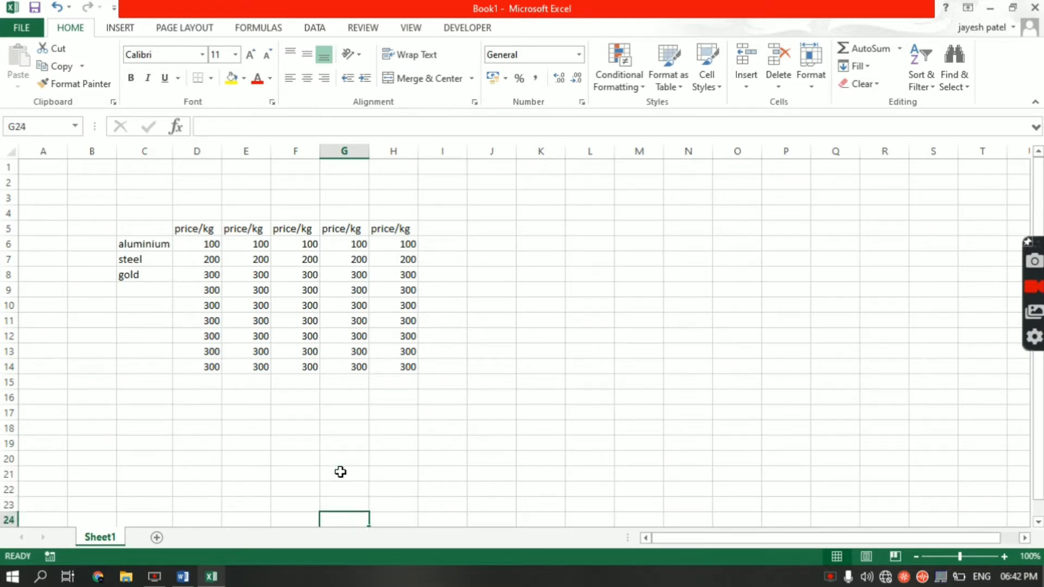
{"action": "key", "text": "Down"}
{"action": "key", "text": "Down"}
{"action": "key", "text": "Down"}
{"action": "key", "text": "Down"}
{"action": "key", "text": "Down"}
{"action": "key", "text": "Down"}
{"action": "key", "text": "Down"}
{"action": "key", "text": "Down"}
{"action": "key", "text": "Down"}
{"action": "key", "text": "Down"}
{"action": "key", "text": "Down"}
{"action": "key", "text": "Down"}
{"action": "key", "text": "Down"}
{"action": "key", "text": "Down"}
{"action": "key", "text": "Down"}
{"action": "key", "text": "Down"}
{"action": "key", "text": "Down"}
{"action": "key", "text": "Down"}
{"action": "key", "text": "Down"}
{"action": "key", "text": "Down"}
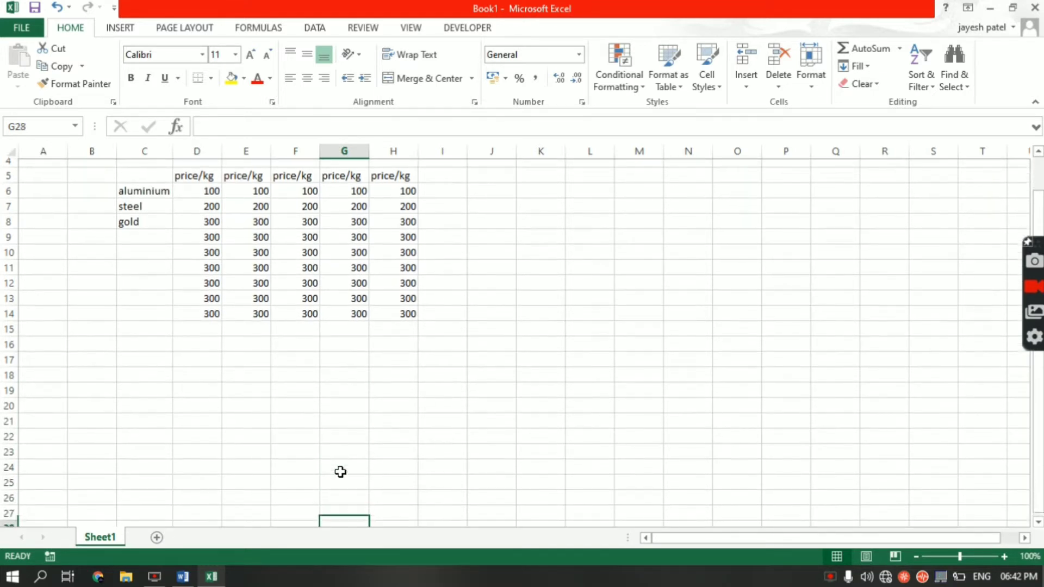
{"action": "key", "text": "Down"}
{"action": "key", "text": "Down"}
{"action": "key", "text": "Down"}
{"action": "key", "text": "Down"}
{"action": "key", "text": "Down"}
{"action": "key", "text": "Down"}
{"action": "key", "text": "Down"}
{"action": "key", "text": "Down"}
{"action": "key", "text": "Down"}
{"action": "key", "text": "Down"}
{"action": "key", "text": "Down"}
{"action": "key", "text": "Down"}
{"action": "key", "text": "Down"}
{"action": "key", "text": "Down"}
{"action": "key", "text": "Down"}
{"action": "key", "text": "Down"}
{"action": "key", "text": "Down"}
{"action": "key", "text": "Down"}
{"action": "key", "text": "Down"}
{"action": "key", "text": "Down"}
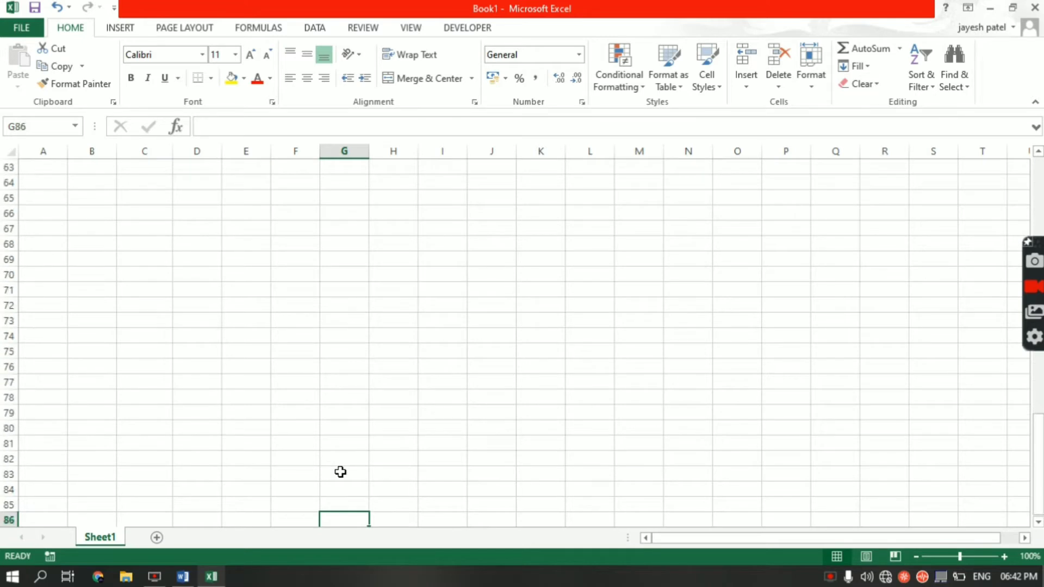
{"action": "key", "text": "Down"}
{"action": "key", "text": "Down"}
{"action": "key", "text": "Down"}
{"action": "key", "text": "Down"}
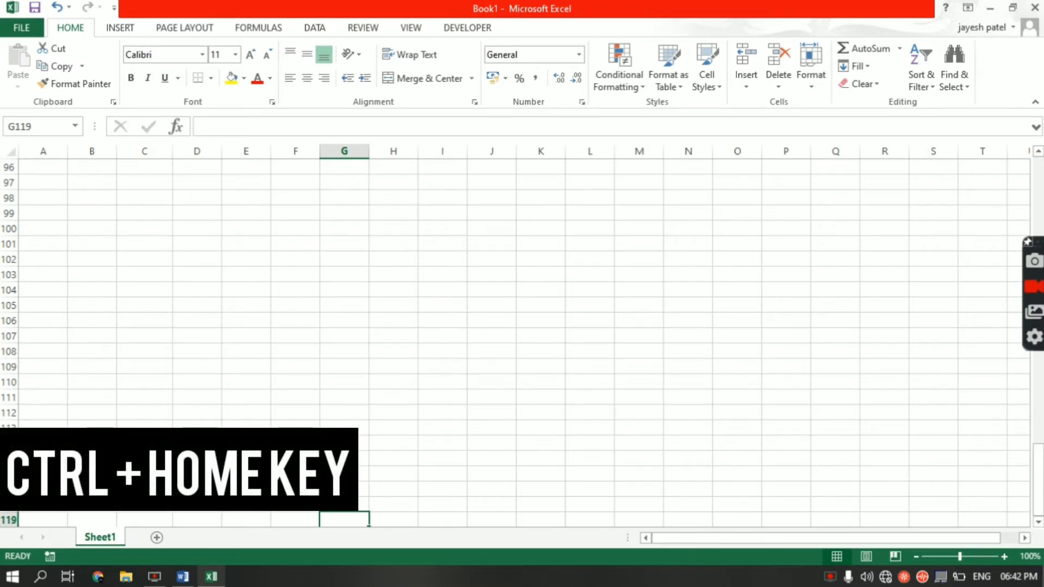
Step: Jump to the sheet's first cell, A1, and move the active cell down column A to A14
{"action": "key", "text": "ctrl+Home"}
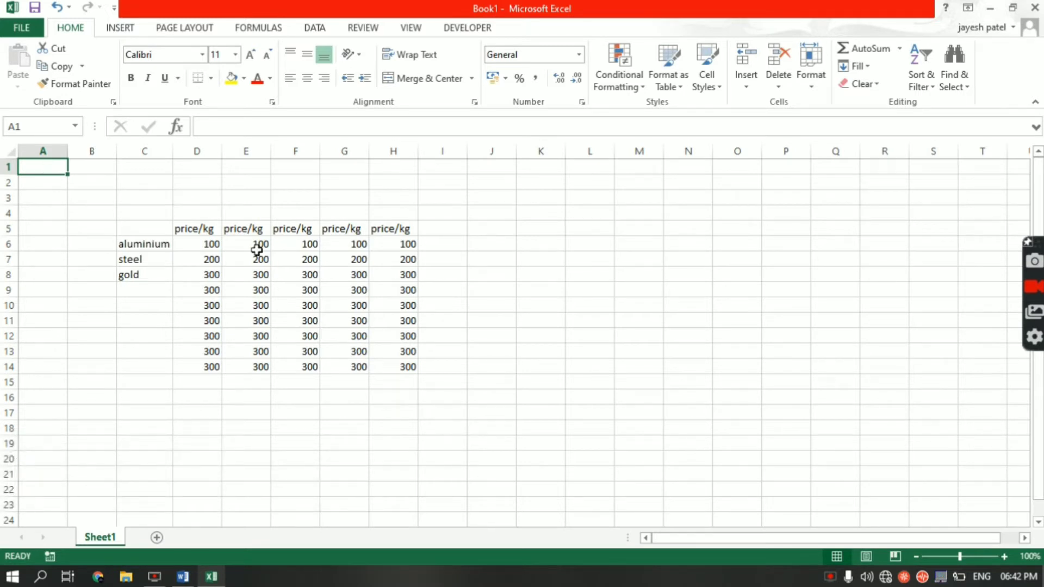
{"action": "key", "text": "Down"}
{"action": "key", "text": "Down"}
{"action": "key", "text": "Down"}
{"action": "key", "text": "Down"}
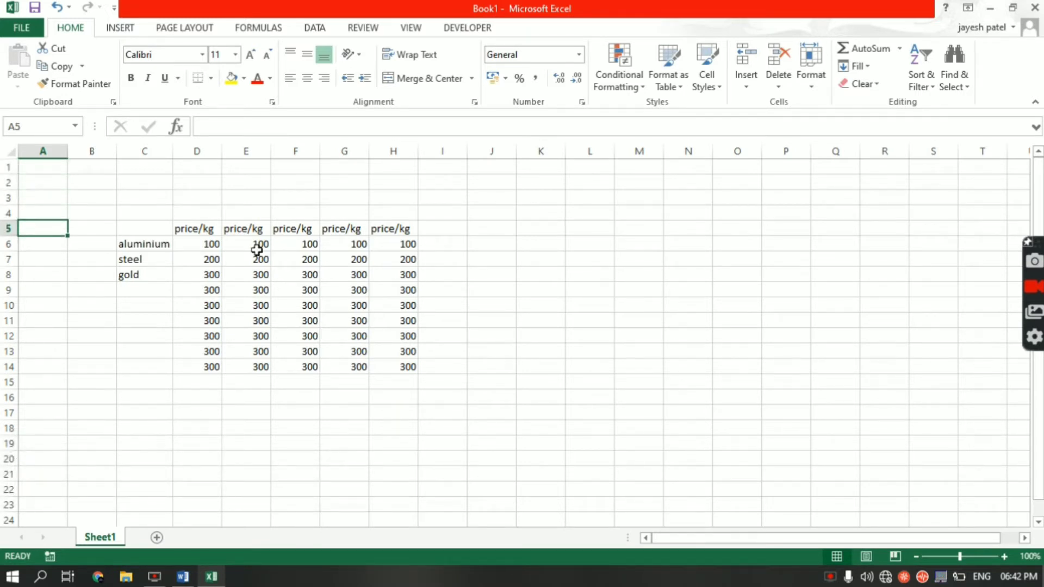
{"action": "key", "text": "Down"}
{"action": "key", "text": "Down"}
{"action": "key", "text": "Down"}
{"action": "key", "text": "Down"}
{"action": "key", "text": "Down"}
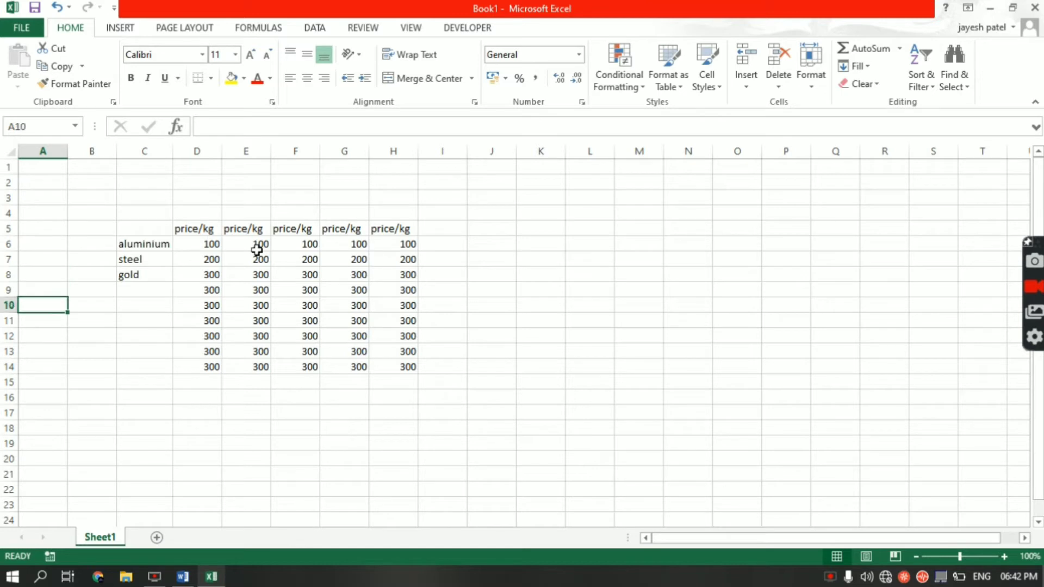
{"action": "key", "text": "Down"}
{"action": "key", "text": "Down"}
{"action": "key", "text": "Down"}
{"action": "key", "text": "Down"}
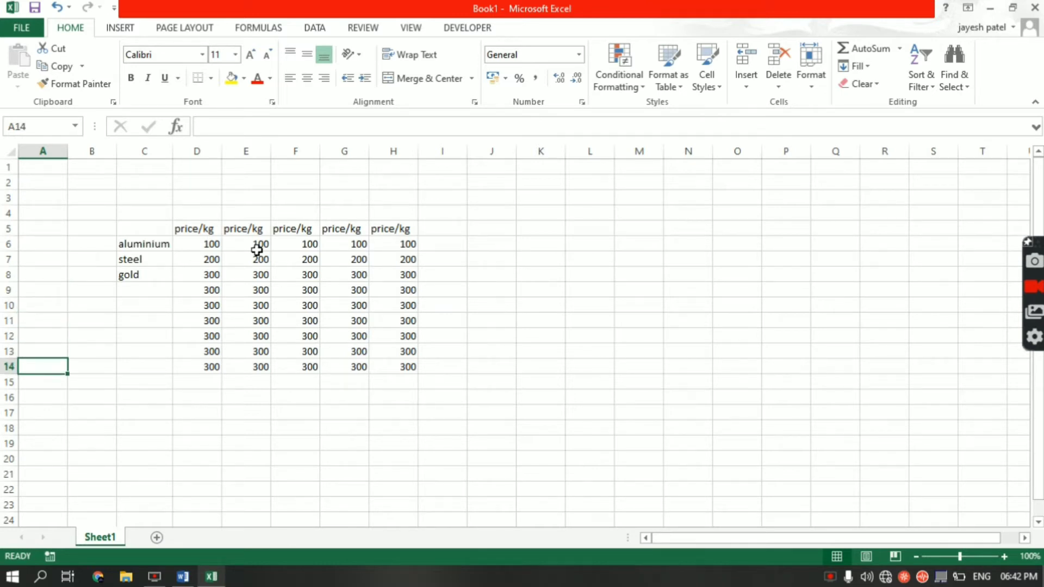
Step: Move the active cell from A14 along row 14 past the table to N14
{"action": "key", "text": "Right"}
{"action": "key", "text": "Right"}
{"action": "key", "text": "Right"}
{"action": "key", "text": "Right"}
{"action": "key", "text": "Right"}
{"action": "key", "text": "Right"}
{"action": "key", "text": "Right"}
{"action": "key", "text": "Right"}
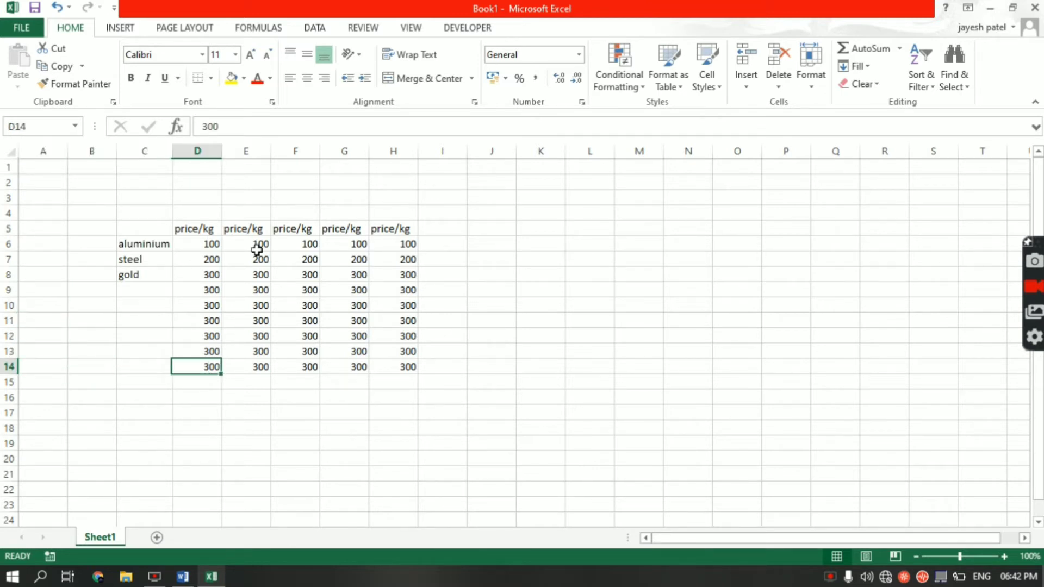
{"action": "key", "text": "Right"}
{"action": "key", "text": "Right"}
{"action": "key", "text": "Right"}
{"action": "key", "text": "Right"}
{"action": "key", "text": "Right"}
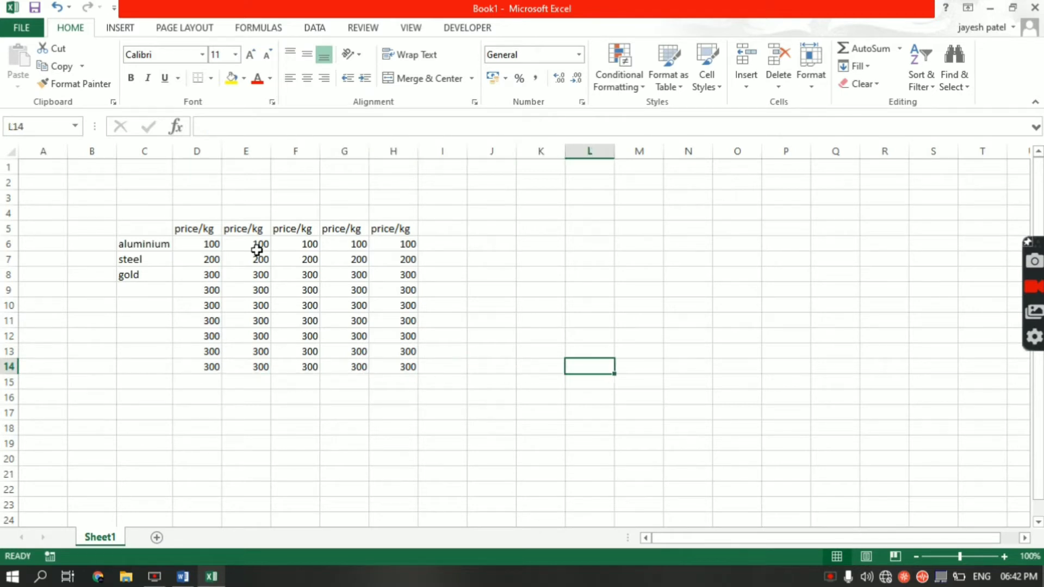
Step: Move the active cell back along row 14 from N14 to C14
{"action": "key", "text": "Left"}
{"action": "key", "text": "Left"}
{"action": "key", "text": "Left"}
{"action": "key", "text": "Left"}
{"action": "key", "text": "Left"}
{"action": "key", "text": "Left"}
{"action": "key", "text": "Left"}
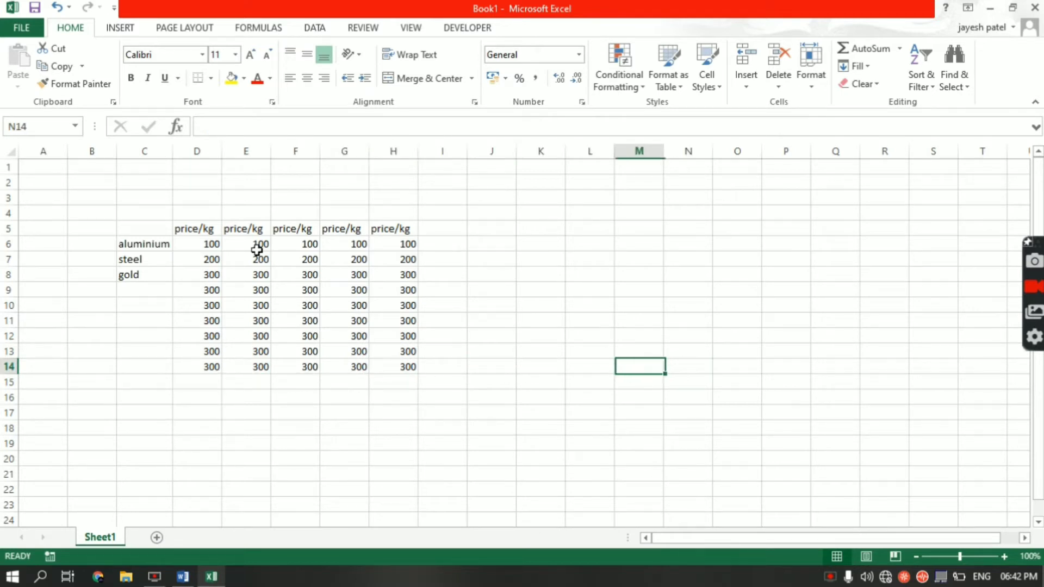
{"action": "key", "text": "Left"}
{"action": "key", "text": "Left"}
{"action": "key", "text": "Left"}
{"action": "key", "text": "Left"}
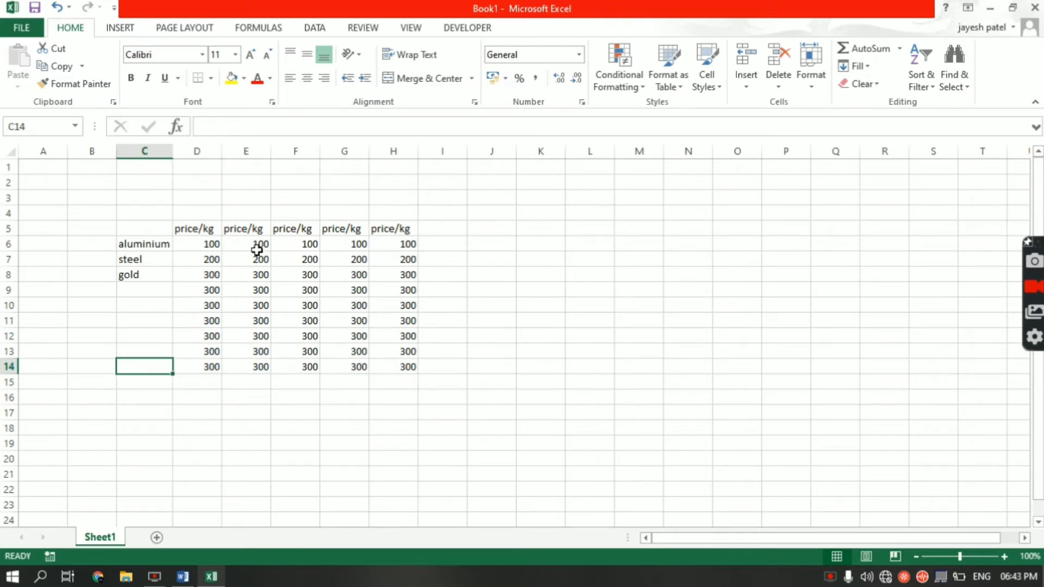
Step: Move the active cell up column C to C2 and across to E3 above the table
{"action": "key", "text": "Up"}
{"action": "key", "text": "Up"}
{"action": "key", "text": "Up"}
{"action": "key", "text": "Up"}
{"action": "key", "text": "Up"}
{"action": "key", "text": "Up"}
{"action": "key", "text": "Up"}
{"action": "key", "text": "Up"}
{"action": "key", "text": "Up"}
{"action": "key", "text": "Up"}
{"action": "key", "text": "Up"}
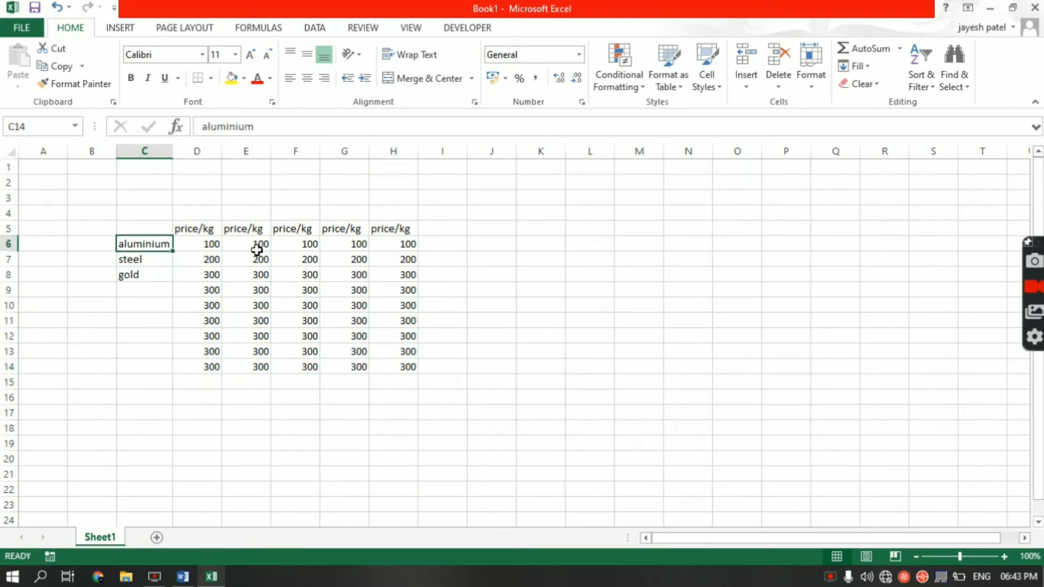
{"action": "key", "text": "Up"}
{"action": "key", "text": "Up"}
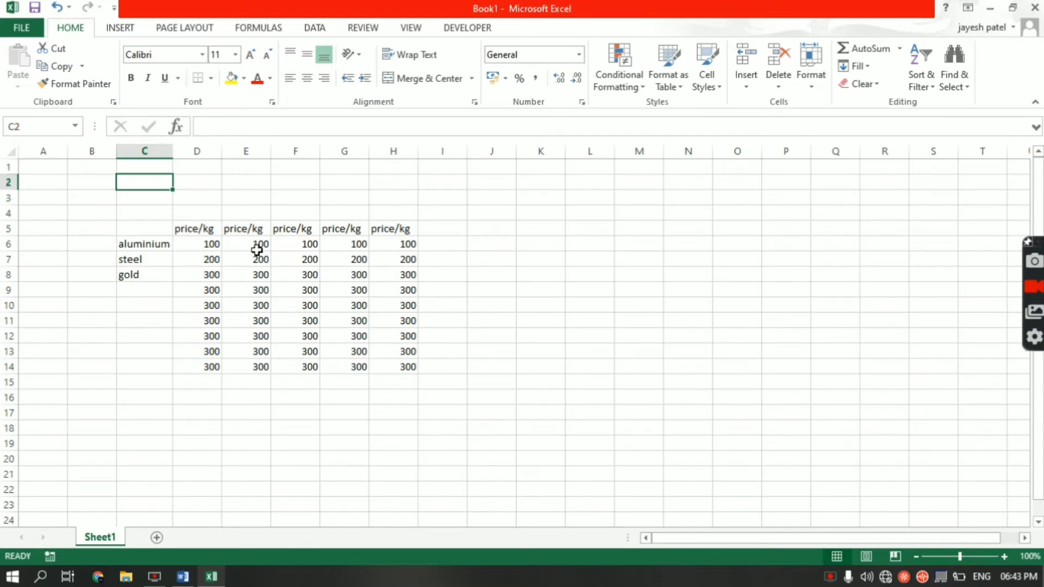
{"action": "key", "text": "Right"}
{"action": "key", "text": "Right"}
{"action": "key", "text": "Down"}
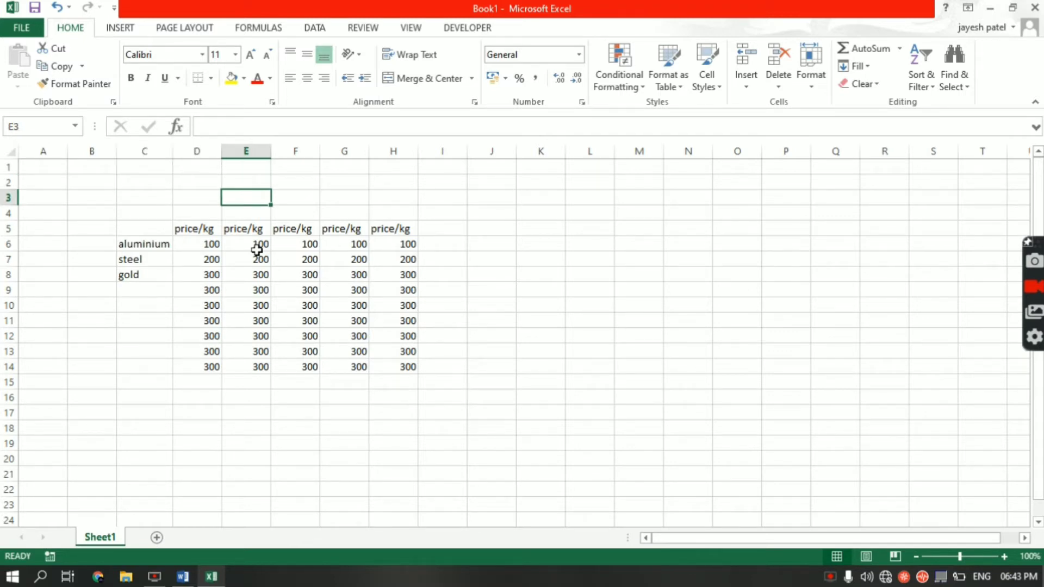
Step: Move the active cell around E3 through its neighbouring cells E2, D3 and D2
{"action": "key", "text": "Up"}
{"action": "key", "text": "Down"}
{"action": "key", "text": "Left"}
{"action": "key", "text": "Up"}
{"action": "key", "text": "Right"}
{"action": "key", "text": "Down"}
{"action": "left_click", "coordinate": [423, 308]}
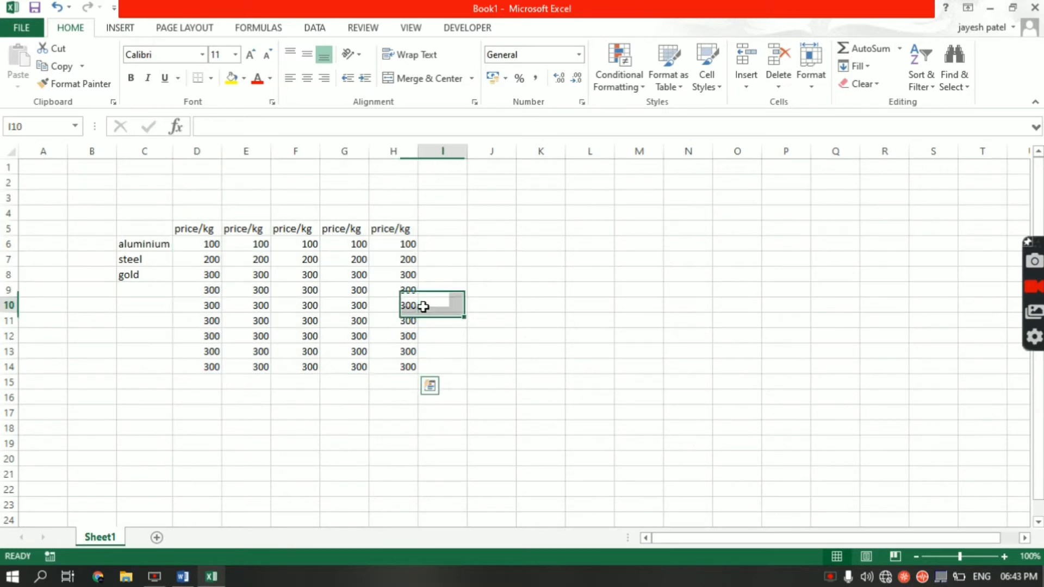
{"action": "left_click", "coordinate": [146, 244]}
{"action": "left_click", "coordinate": [210, 291]}
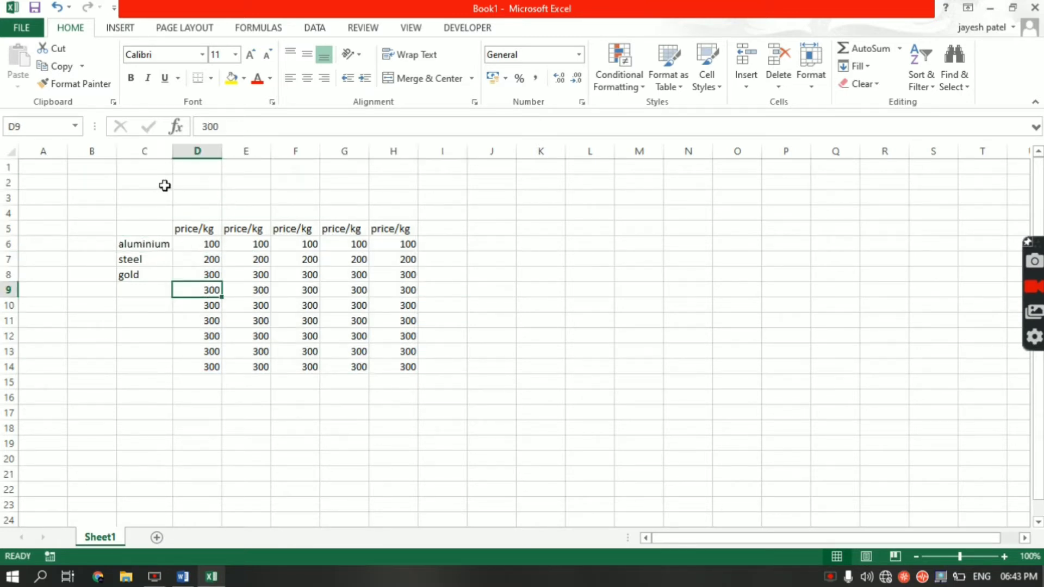
Step: Narrow column C so aluminium is cut off, widen it well past its text, and auto-fit it to its contents
{"action": "left_click_drag", "start_coordinate": [169, 151], "coordinate": [146, 150]}
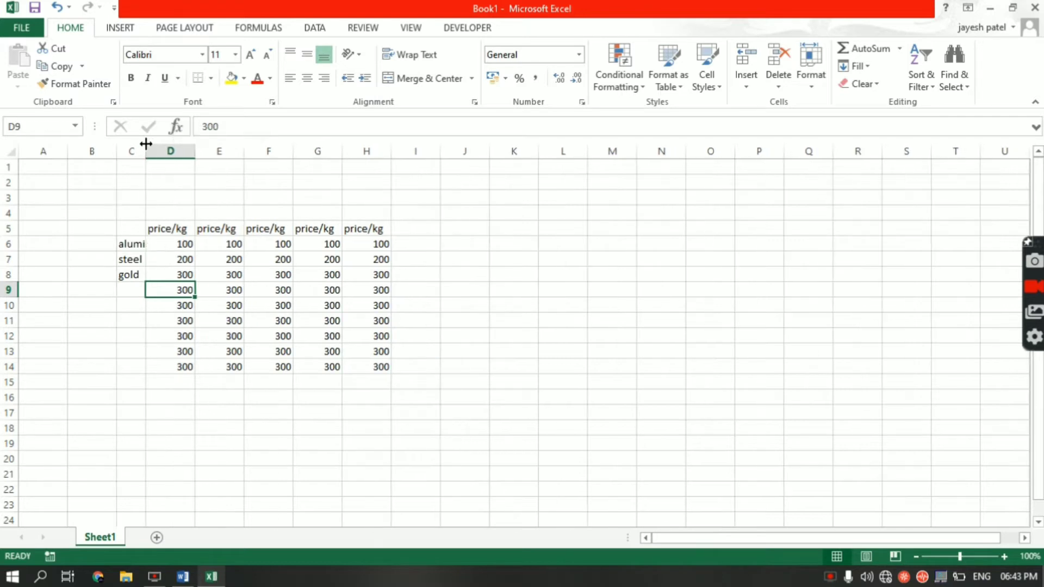
{"action": "left_click", "coordinate": [135, 245]}
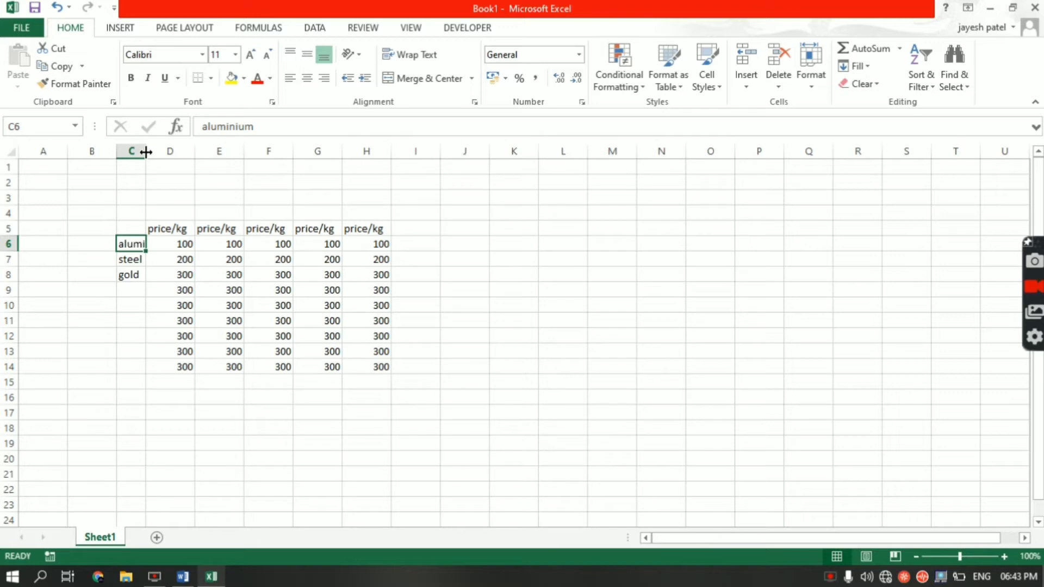
{"action": "left_click_drag", "start_coordinate": [146, 151], "coordinate": [267, 156]}
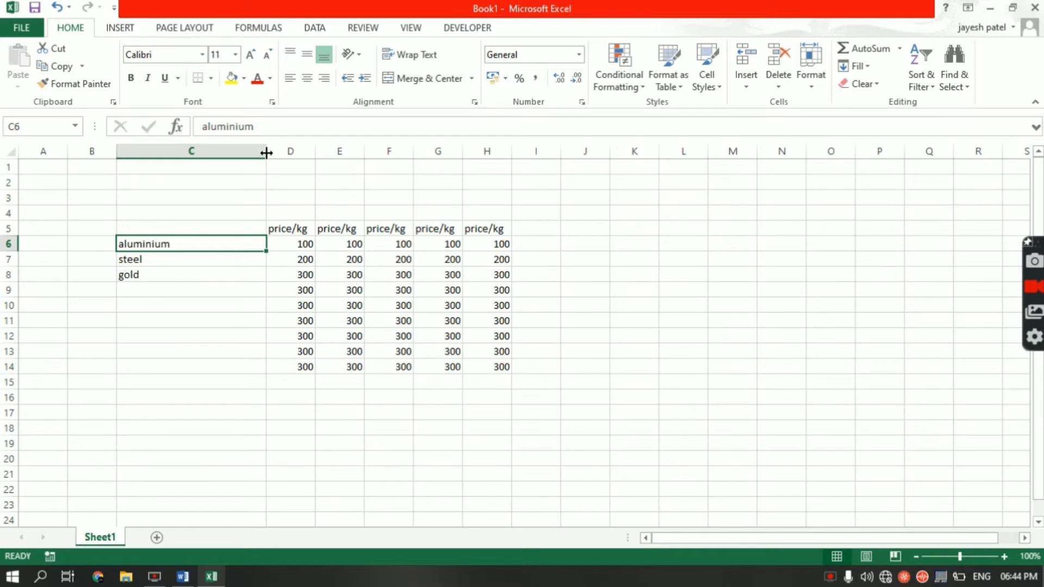
{"action": "double_click", "coordinate": [266, 152]}
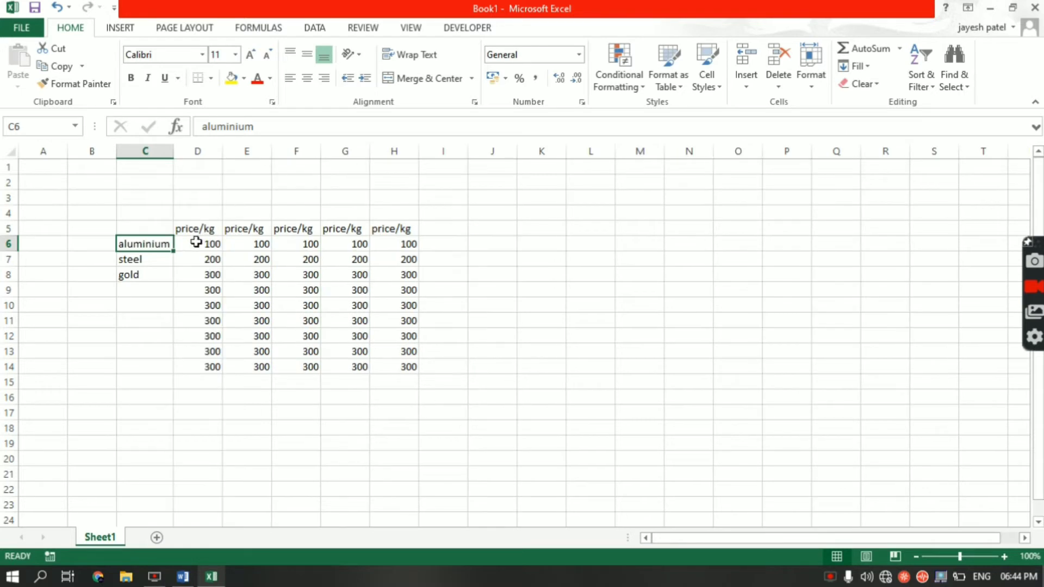
Step: Narrow column D to about 5.14 and auto-fit it, and auto-fit columns C through H together
{"action": "left_click_drag", "start_coordinate": [222, 150], "coordinate": [206, 150]}
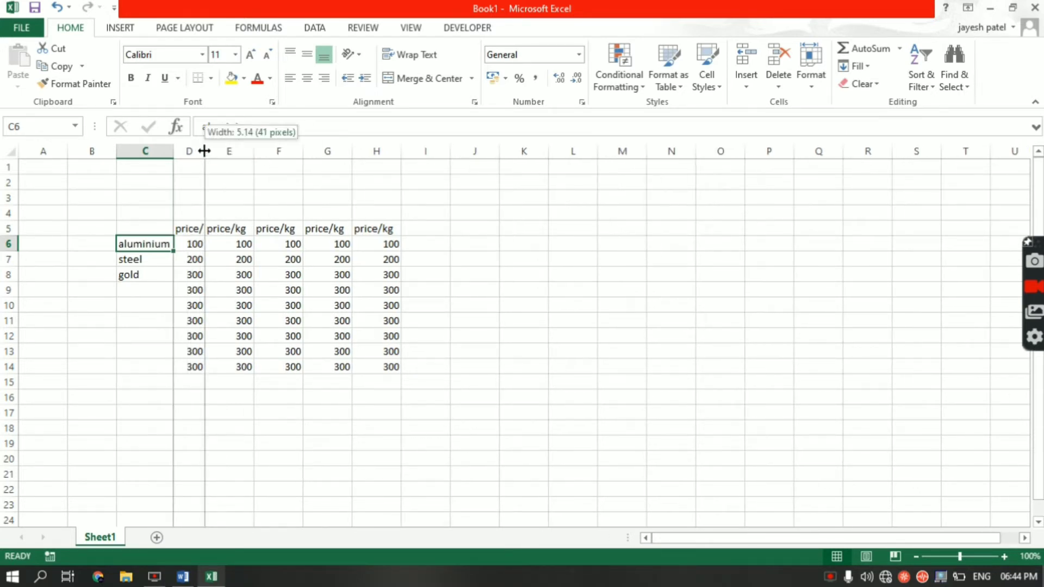
{"action": "double_click", "coordinate": [205, 150]}
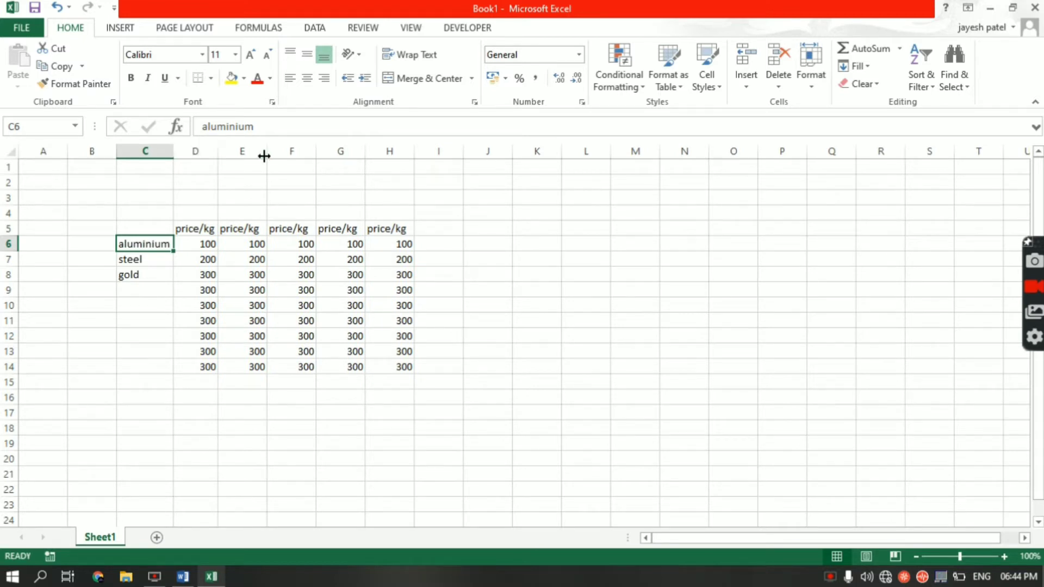
{"action": "mouse_move", "coordinate": [154, 152]}
{"action": "left_mouse_down"}
{"action": "mouse_move", "coordinate": [248, 164]}
{"action": "mouse_move", "coordinate": [413, 152]}
{"action": "left_mouse_up"}
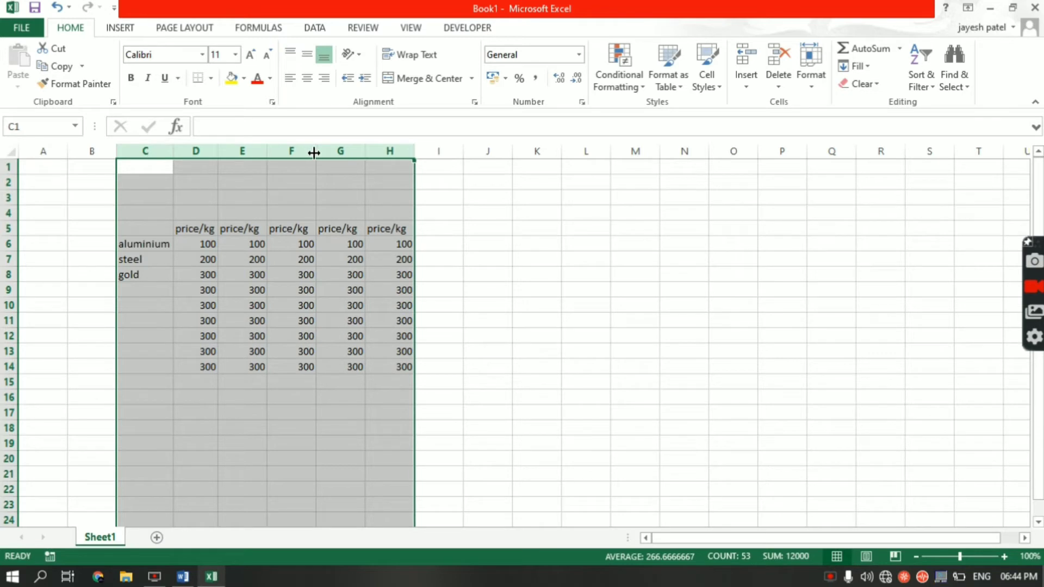
{"action": "double_click", "coordinate": [316, 152]}
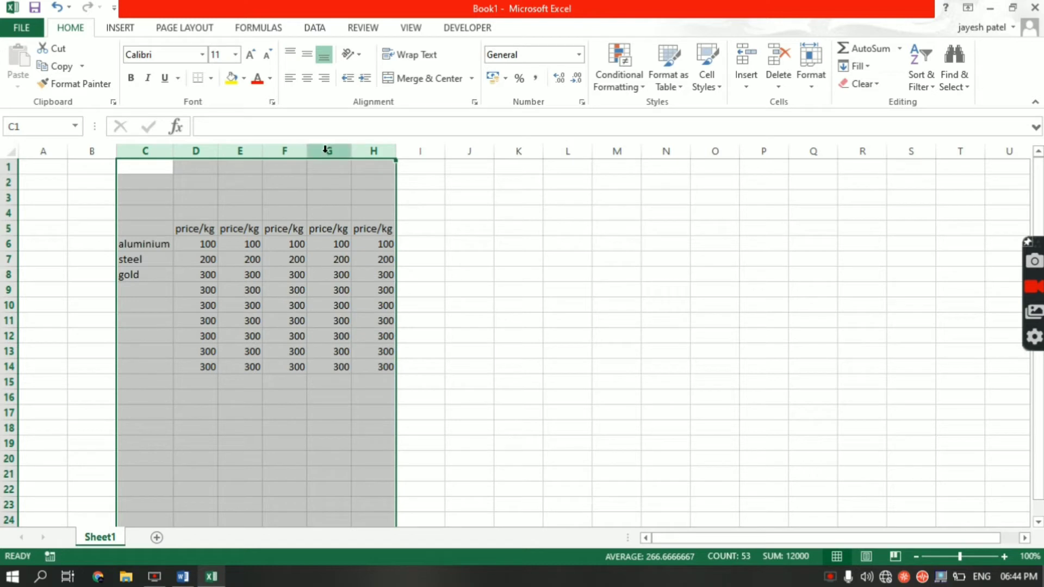
Step: Try resizing the selected columns C through H together to one uniform width
{"action": "left_click_drag", "start_coordinate": [306, 152], "coordinate": [361, 151]}
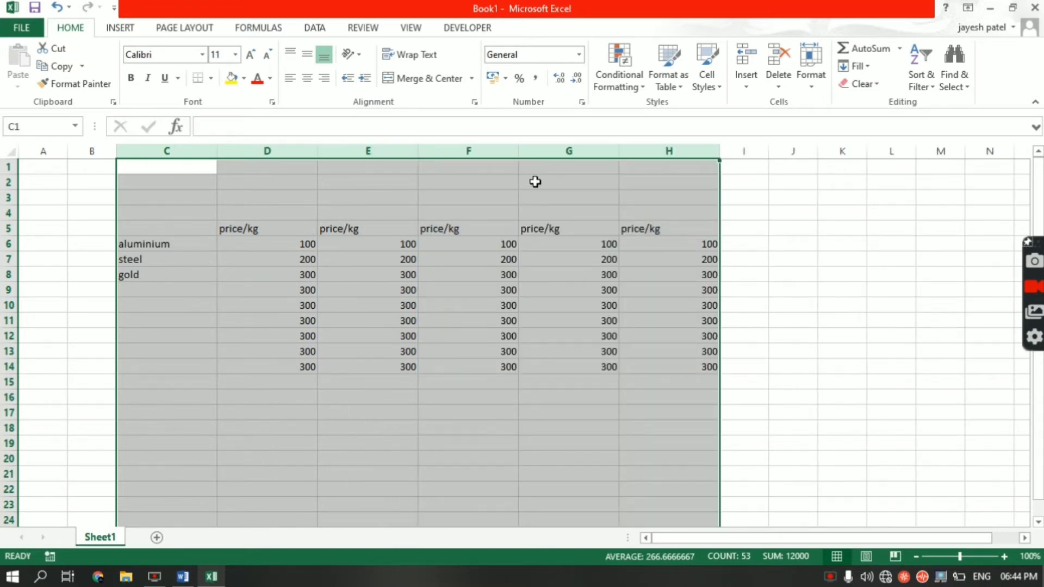
{"action": "left_click_drag", "start_coordinate": [520, 152], "coordinate": [461, 149]}
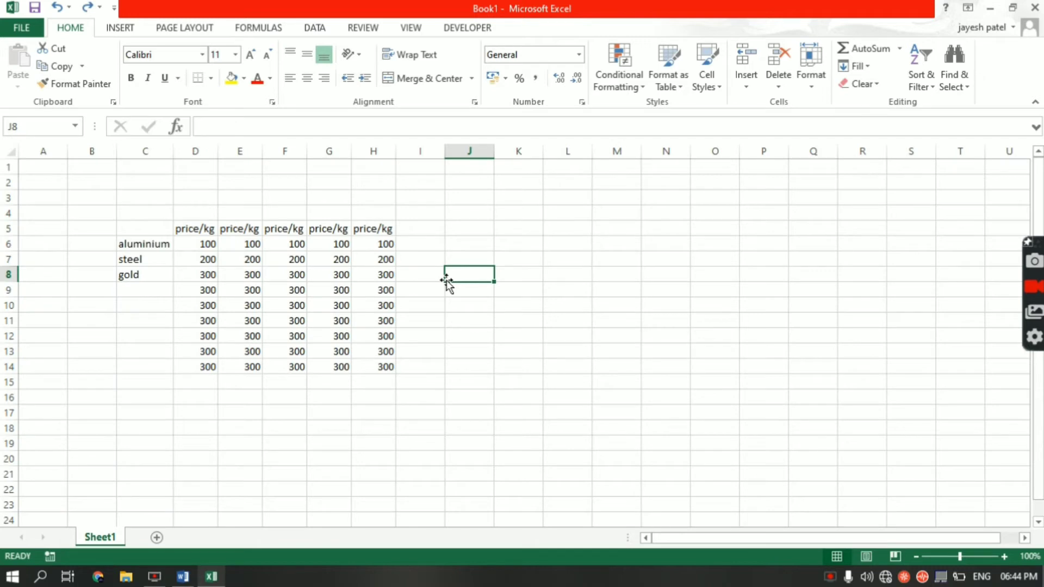
Step: Make the value in H10 bold and italicize the gold prices in D8:H8
{"action": "left_click", "coordinate": [258, 277]}
{"action": "left_click", "coordinate": [381, 306]}
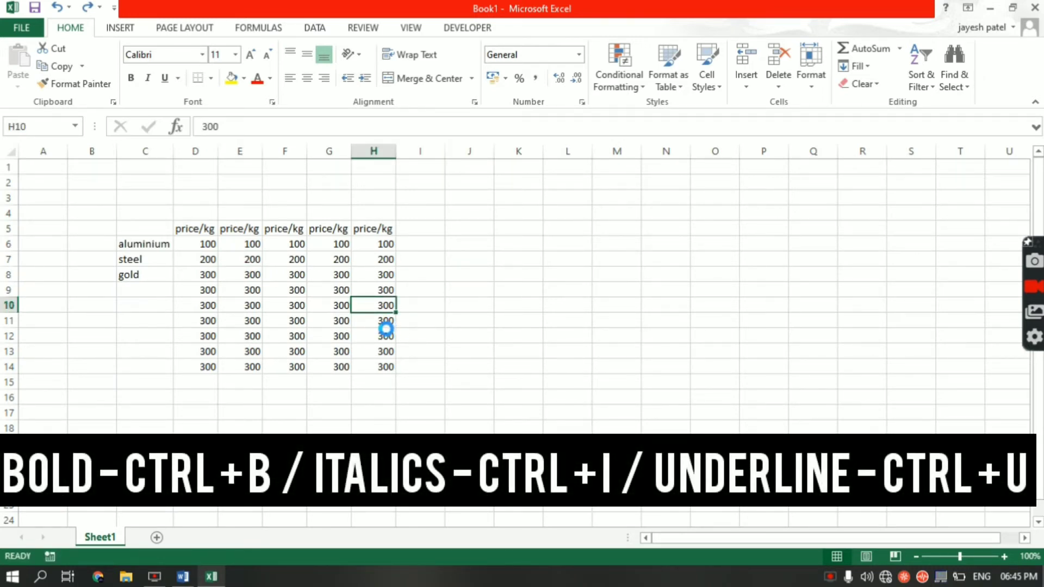
{"action": "key", "text": "ctrl+b"}
{"action": "left_click", "coordinate": [368, 278]}
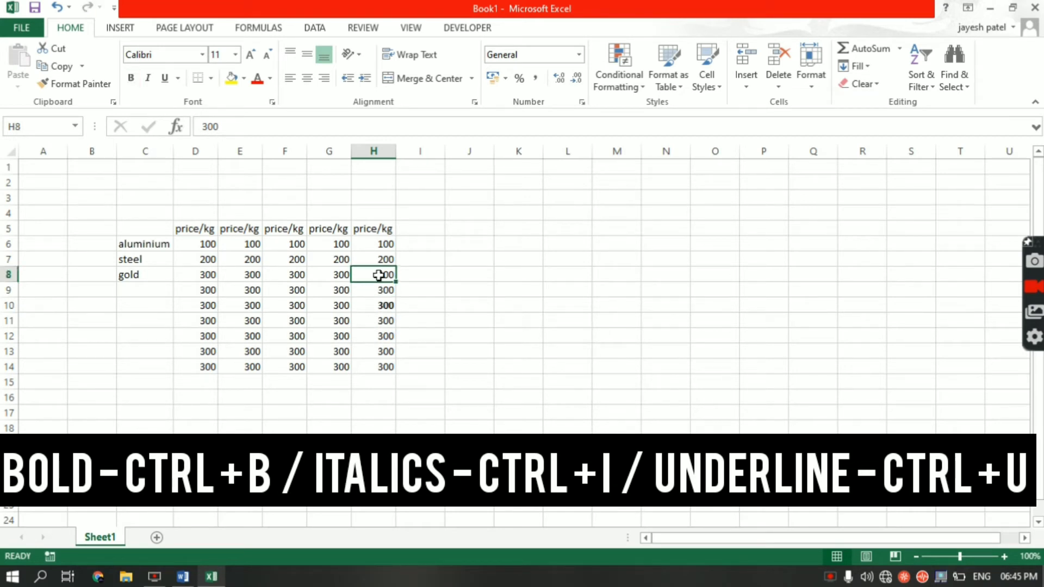
{"action": "left_click_drag", "start_coordinate": [378, 273], "coordinate": [207, 277]}
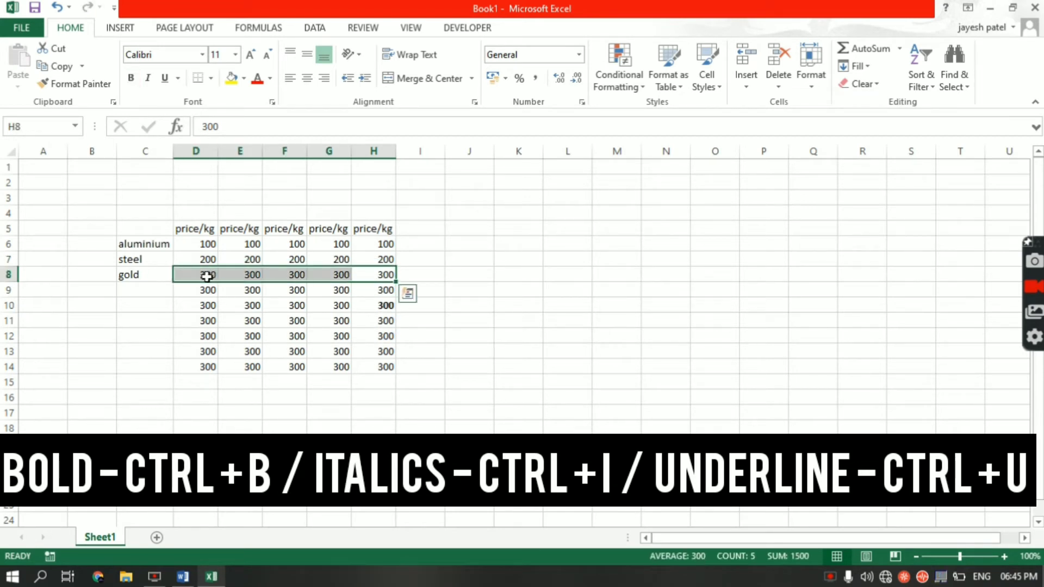
{"action": "key", "text": "ctrl+i"}
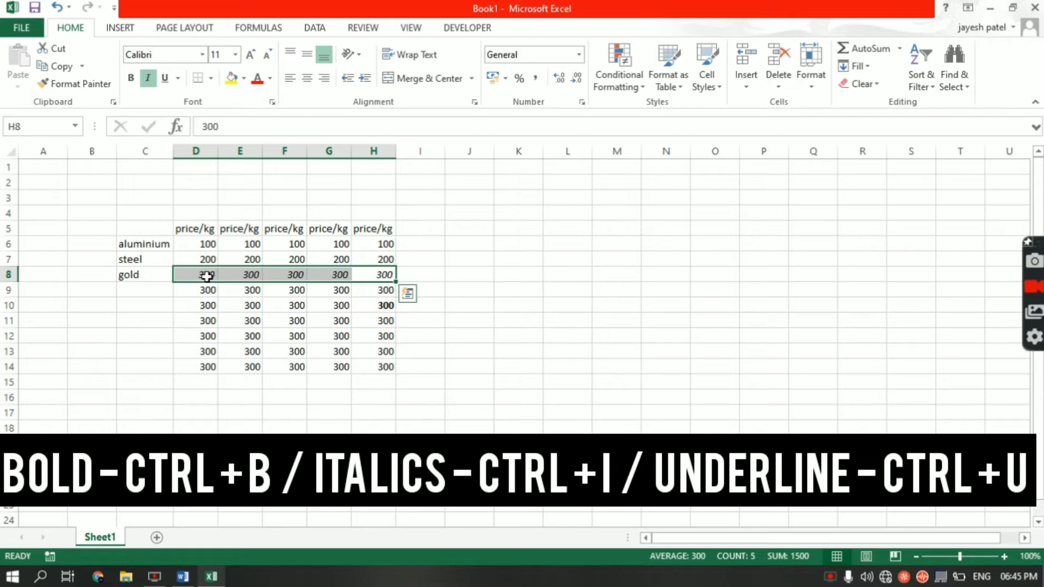
Step: Underline the values in the range D9:H13
{"action": "left_click", "coordinate": [292, 304]}
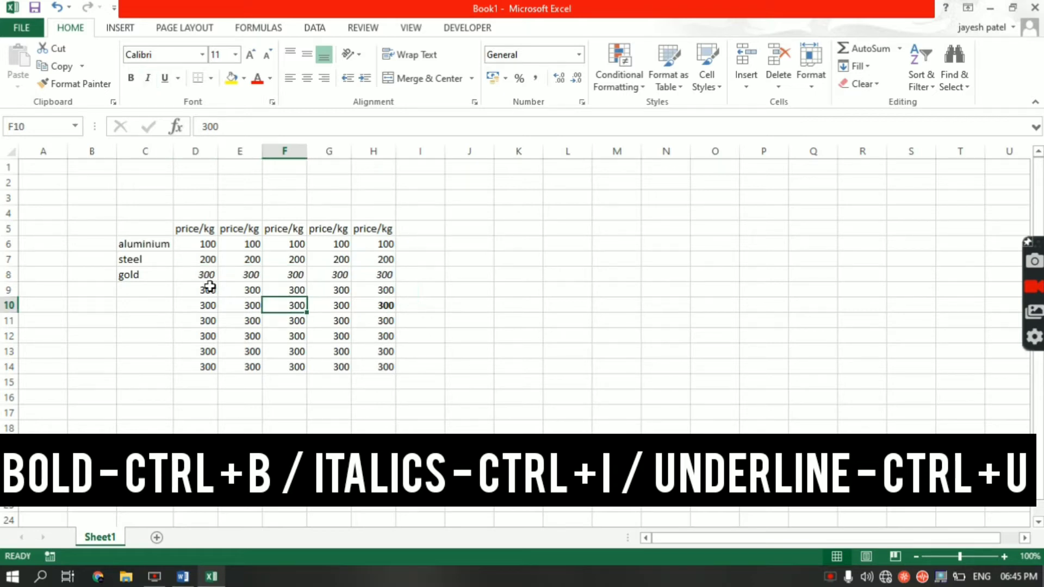
{"action": "left_click_drag", "start_coordinate": [210, 289], "coordinate": [360, 360]}
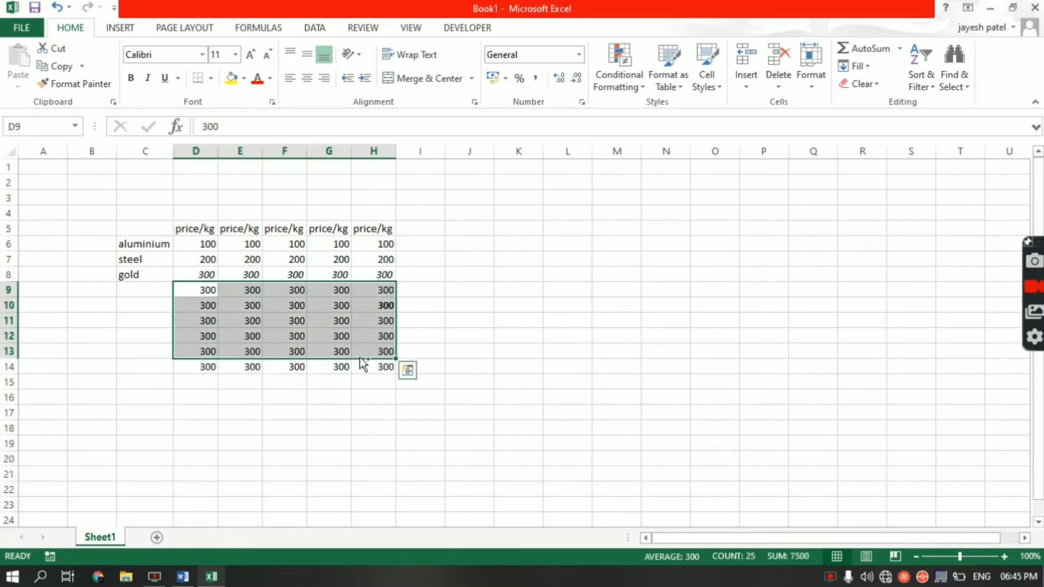
{"action": "key", "text": "ctrl+u"}
{"action": "left_click", "coordinate": [482, 342]}
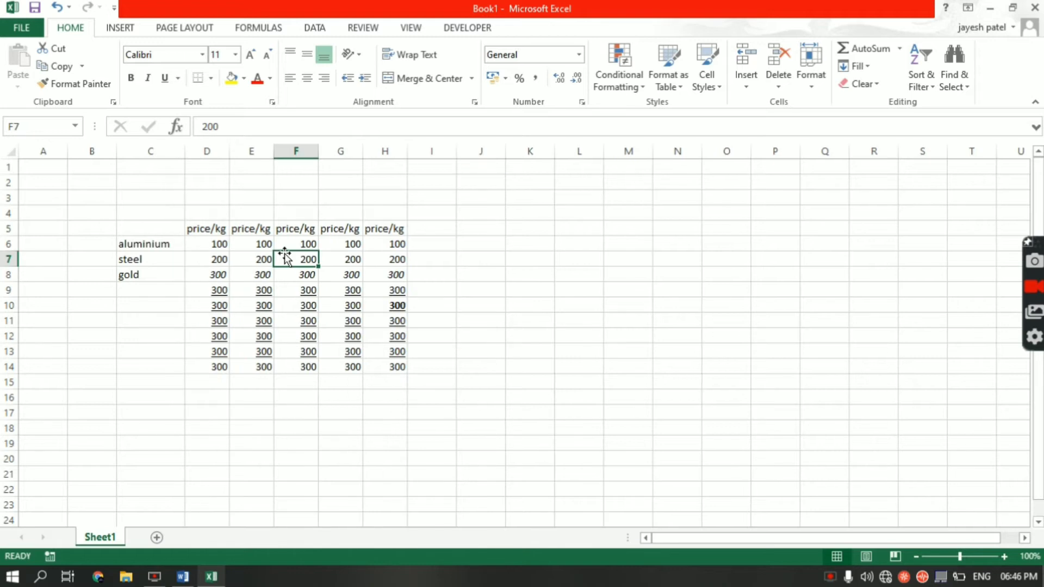
Step: Add the lines kgfkasgfoag, kadhfkashdf and kshdsdh below 300 inside cell G13, and widen column G
{"action": "left_click", "coordinate": [349, 351]}
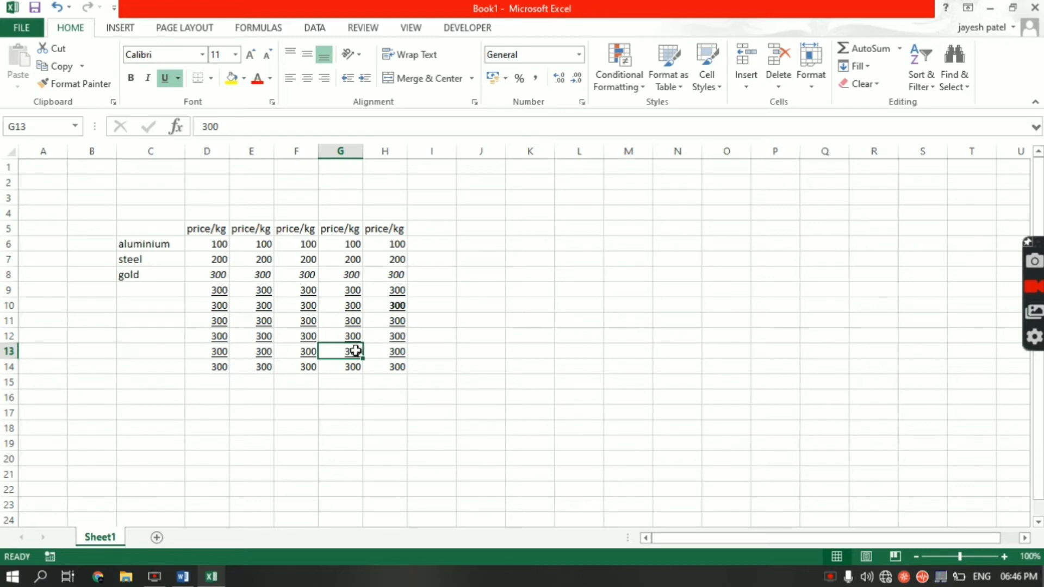
{"action": "double_click", "coordinate": [355, 350]}
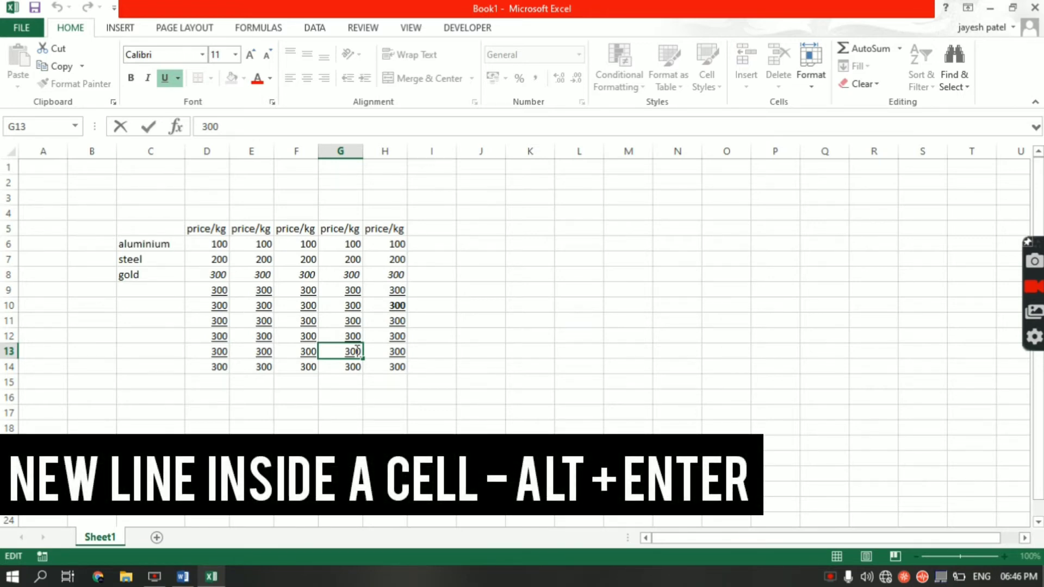
{"action": "key", "text": "alt+Return"}
{"action": "type", "text": "kgfkasgfoag"}
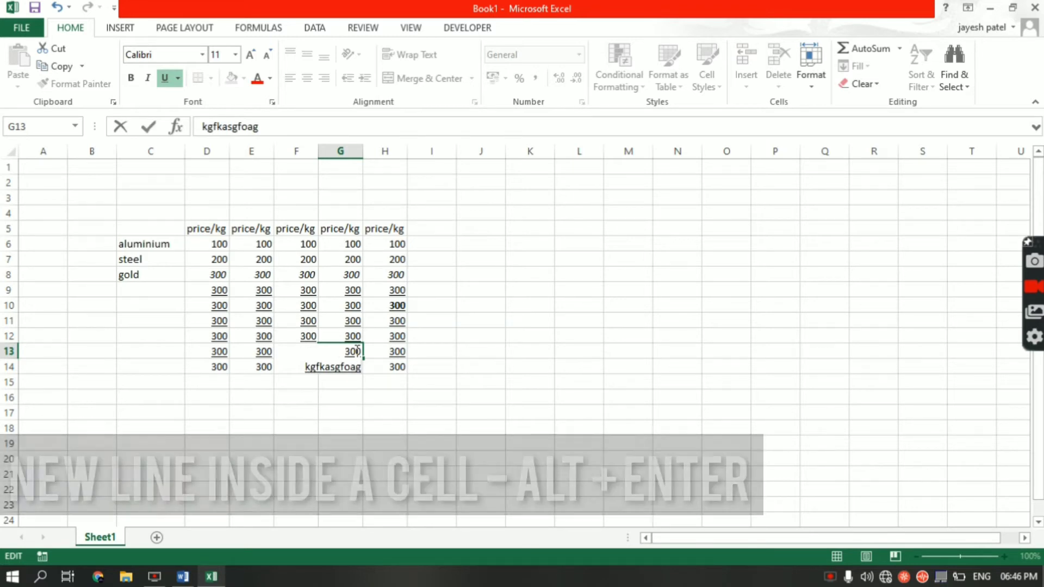
{"action": "key", "text": "alt+Return"}
{"action": "type", "text": "kadhfkashdf"}
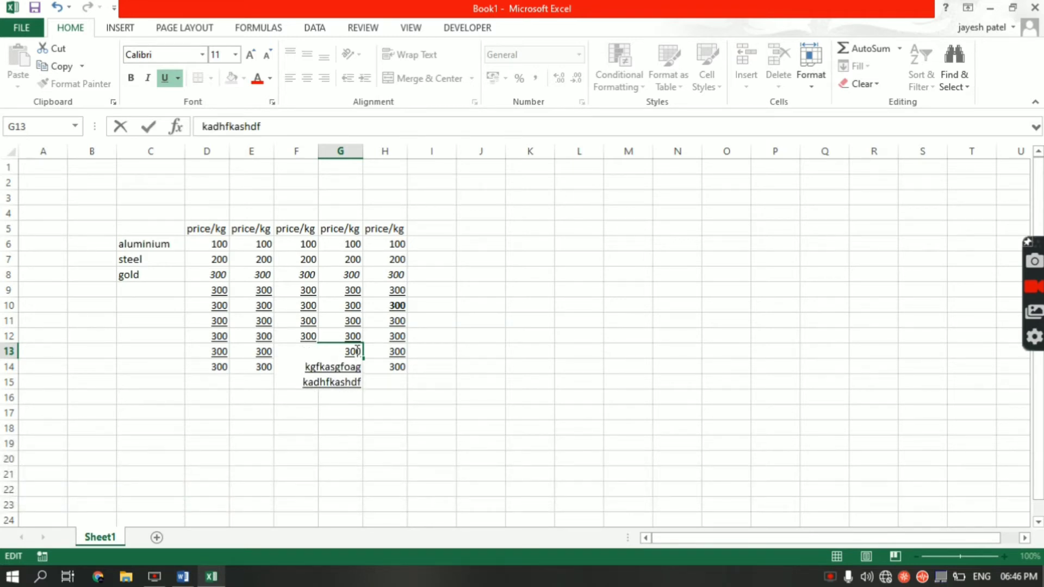
{"action": "key", "text": "alt+Return"}
{"action": "type", "text": "kshdsdh"}
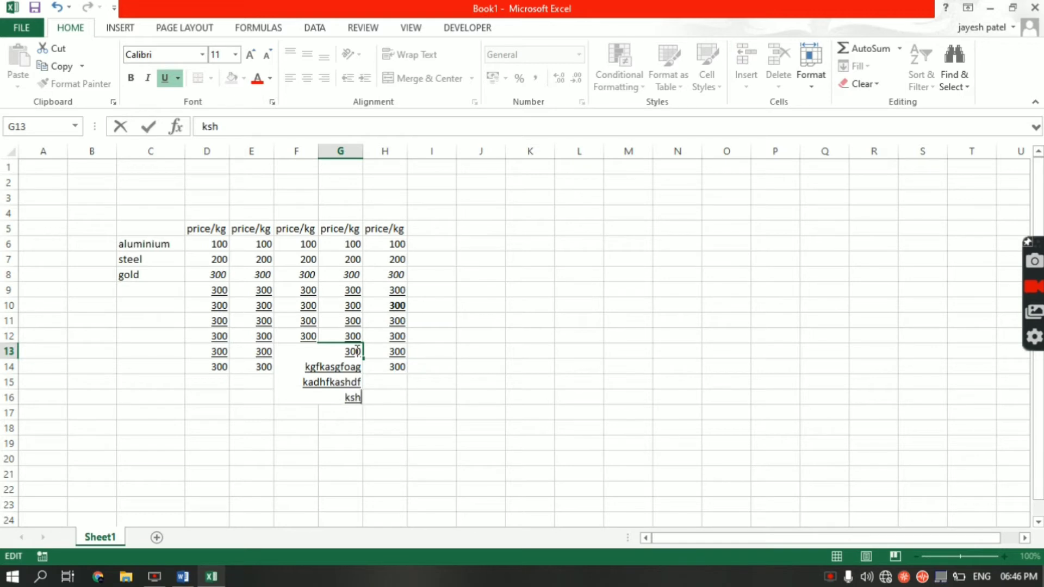
{"action": "left_click", "coordinate": [459, 473]}
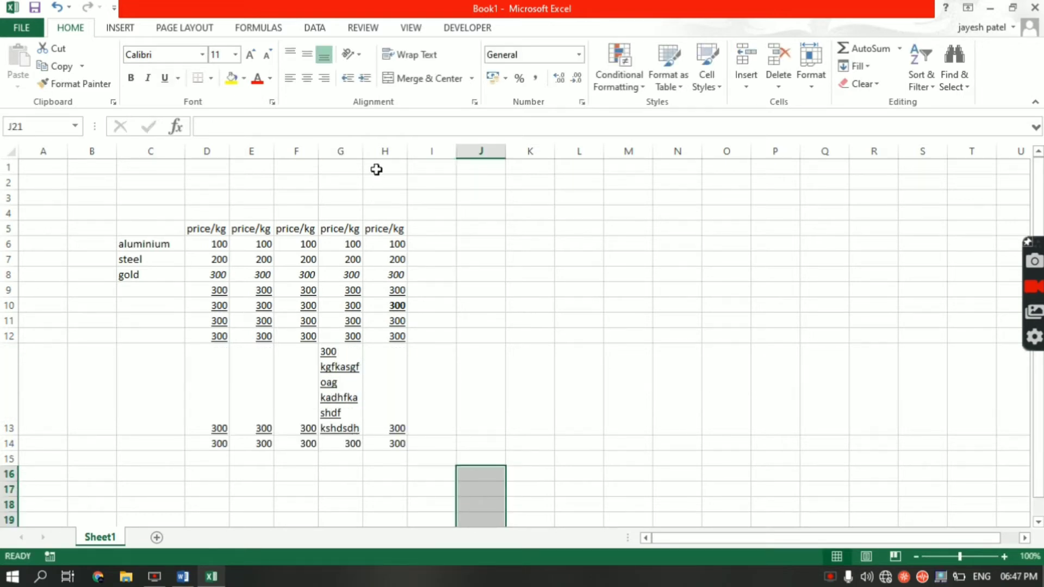
{"action": "left_click_drag", "start_coordinate": [363, 152], "coordinate": [480, 154]}
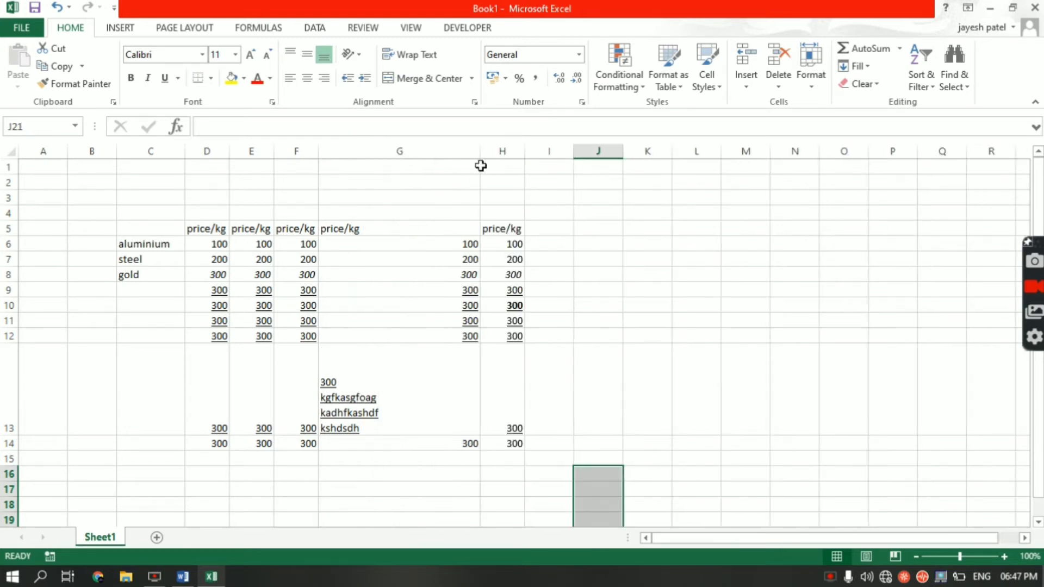
Step: Undo the multi-line entry in G13 and the recent column width changes
{"action": "left_click", "coordinate": [349, 370]}
{"action": "key", "text": "ctrl+z"}
{"action": "key", "text": "ctrl+z"}
{"action": "key", "text": "ctrl+z"}
{"action": "key", "text": "ctrl+z"}
{"action": "key", "text": "ctrl+z"}
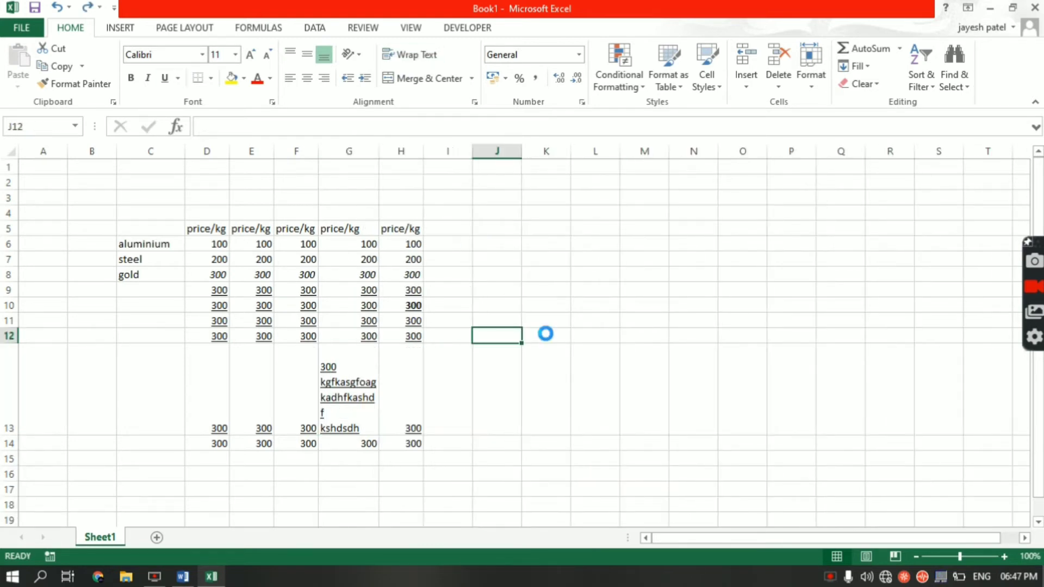
{"action": "left_click", "coordinate": [545, 335]}
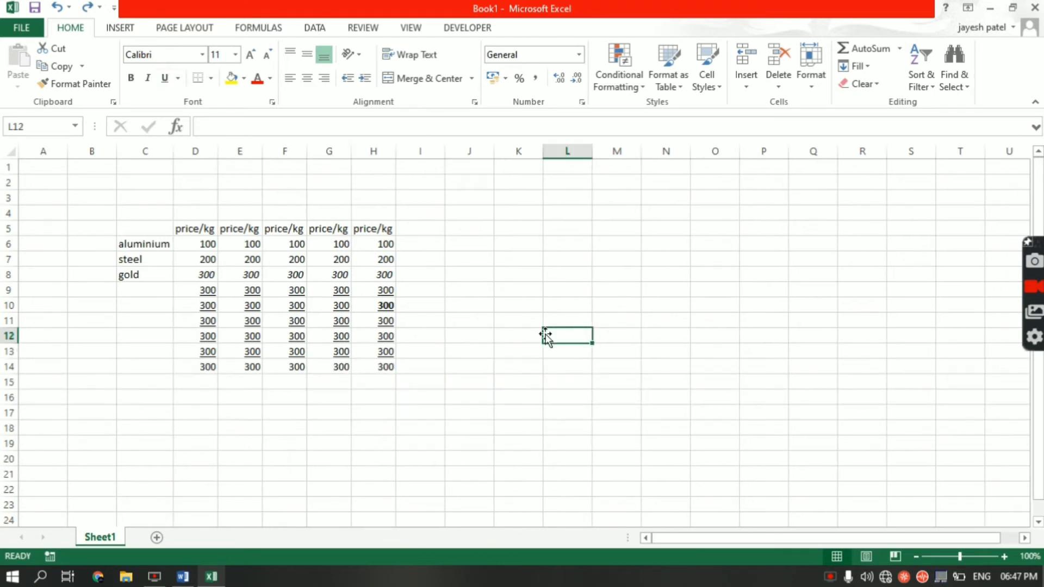
Step: Select the entire steel row, row 7, starting from cell E7, and clear the selection
{"action": "left_click", "coordinate": [236, 255]}
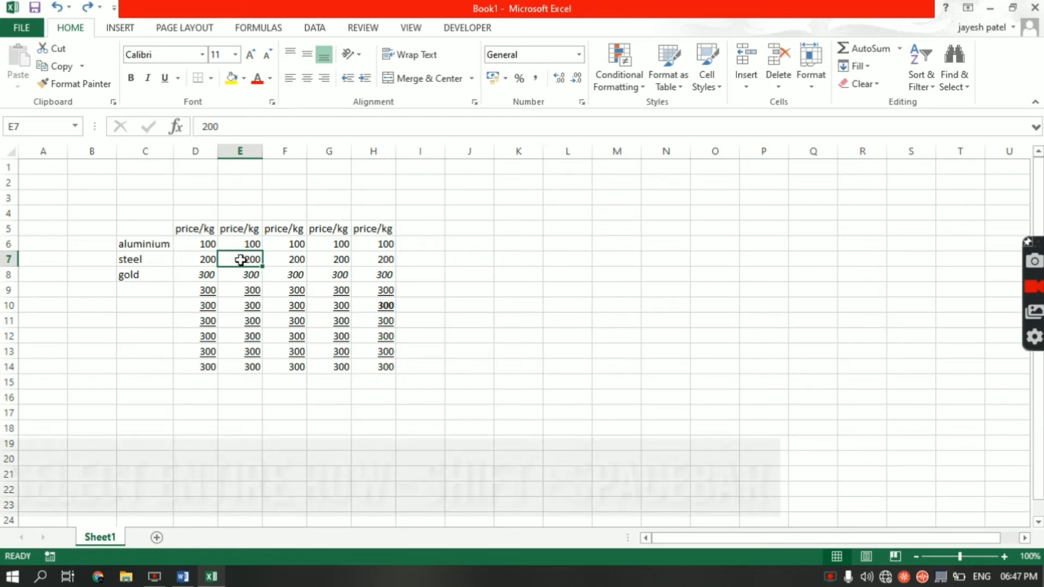
{"action": "key", "text": "shift+space"}
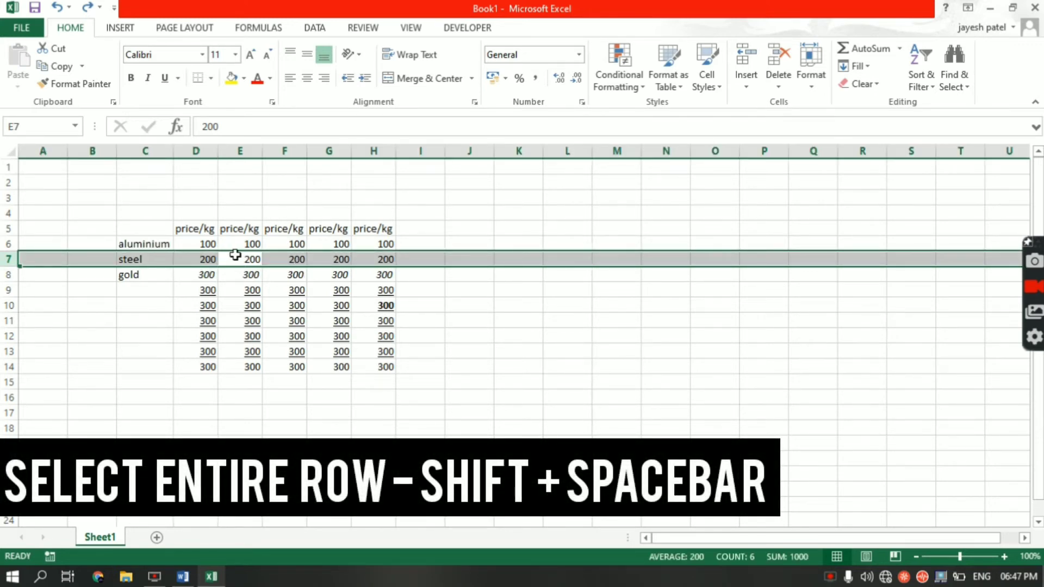
{"action": "left_click", "coordinate": [336, 261]}
{"action": "left_click", "coordinate": [385, 305]}
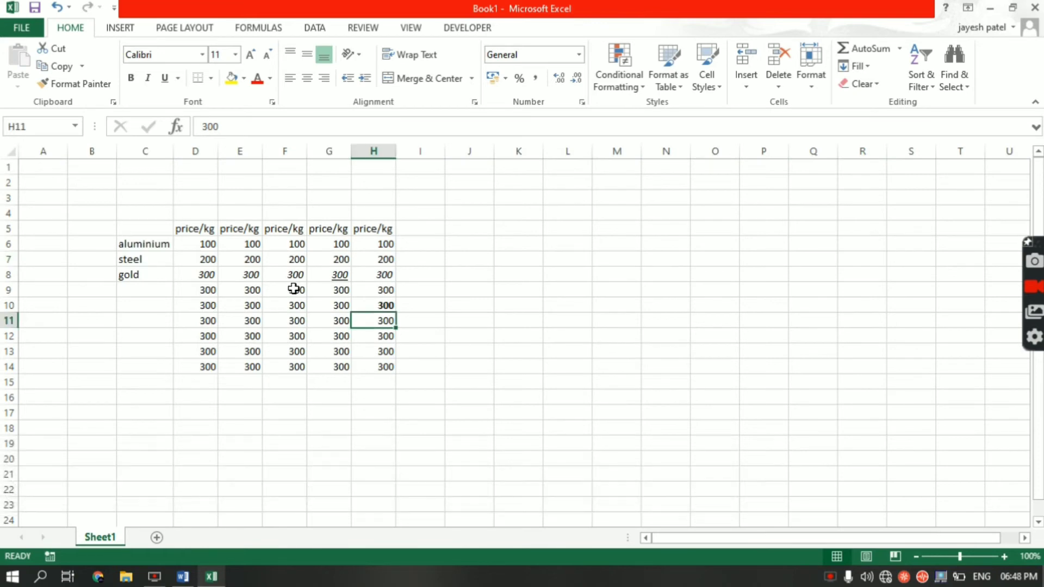
Step: Select the entire column F from cell F9, and the entire row 7 from cell D7
{"action": "left_click", "coordinate": [296, 289]}
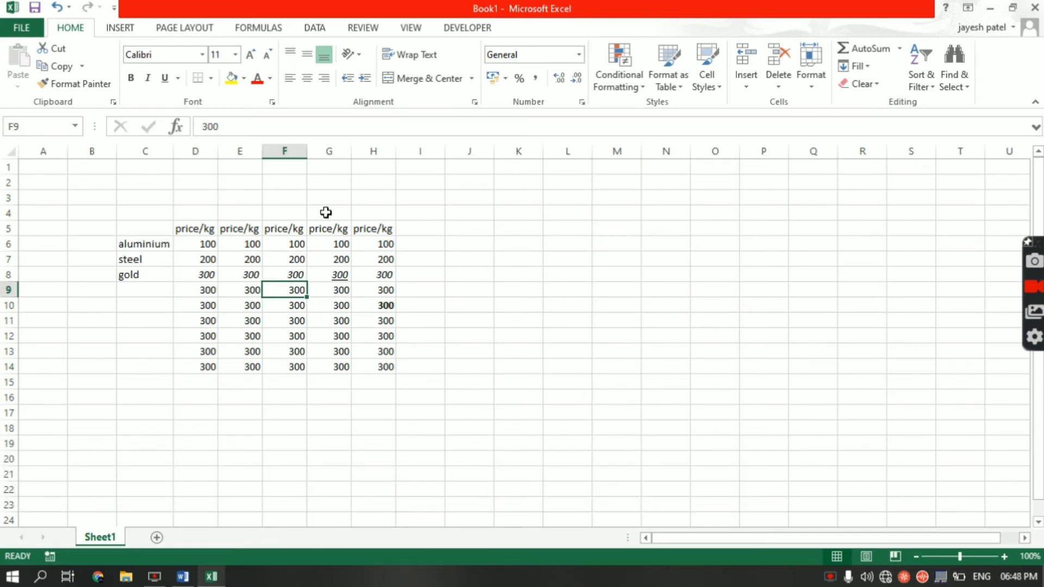
{"action": "key", "text": "ctrl+space"}
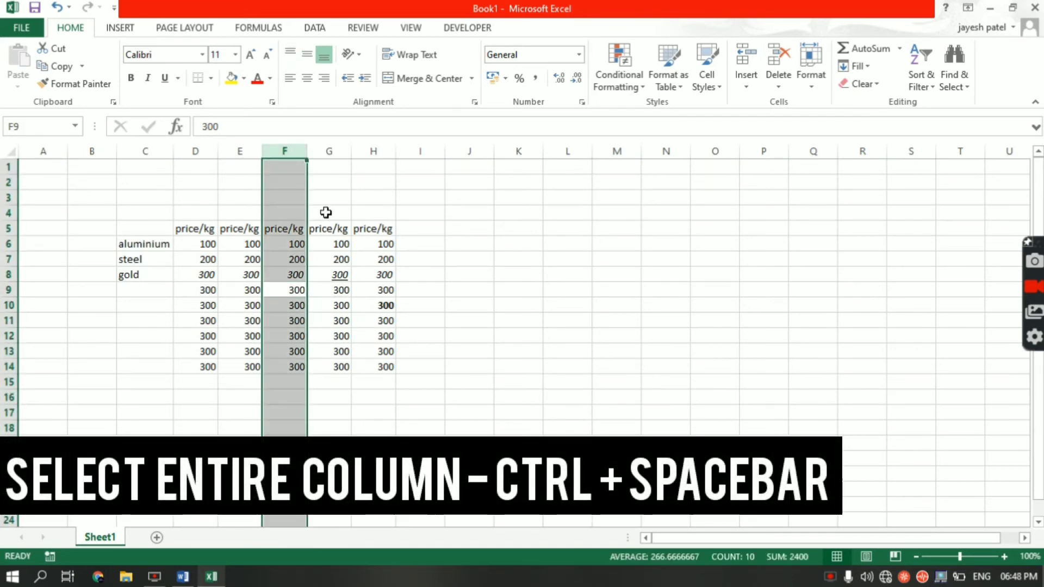
{"action": "left_click", "coordinate": [204, 263]}
{"action": "key", "text": "shift+space"}
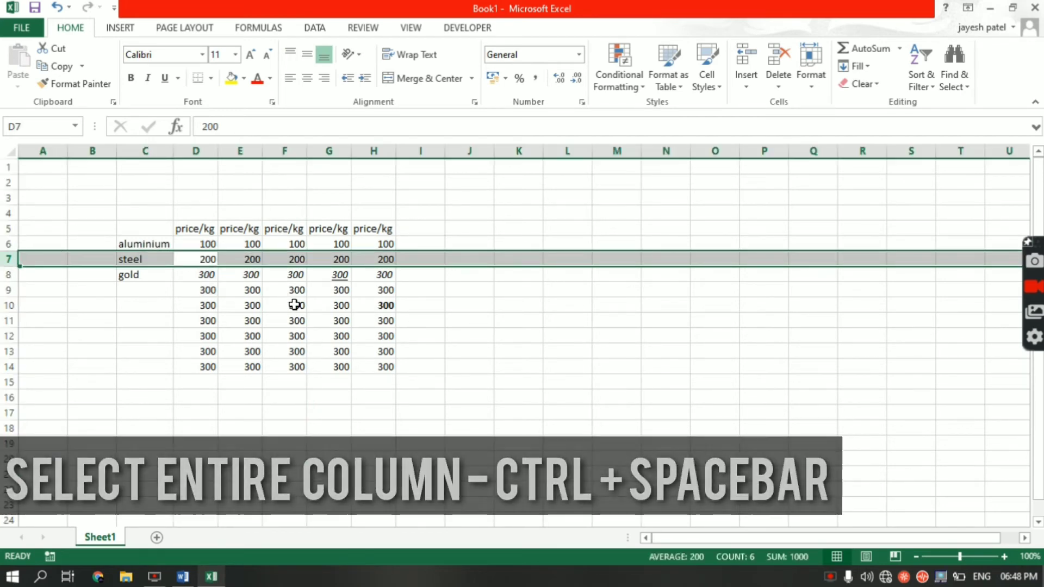
{"action": "left_click", "coordinate": [298, 309]}
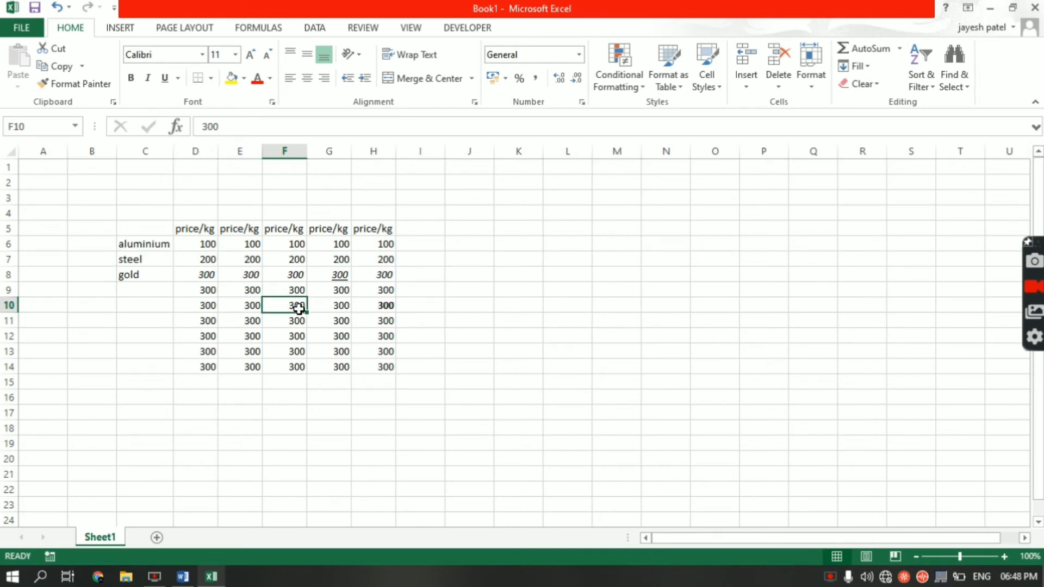
Step: Select the entire column F starting from cell F10, and clear the selection
{"action": "key", "text": "ctrl+space"}
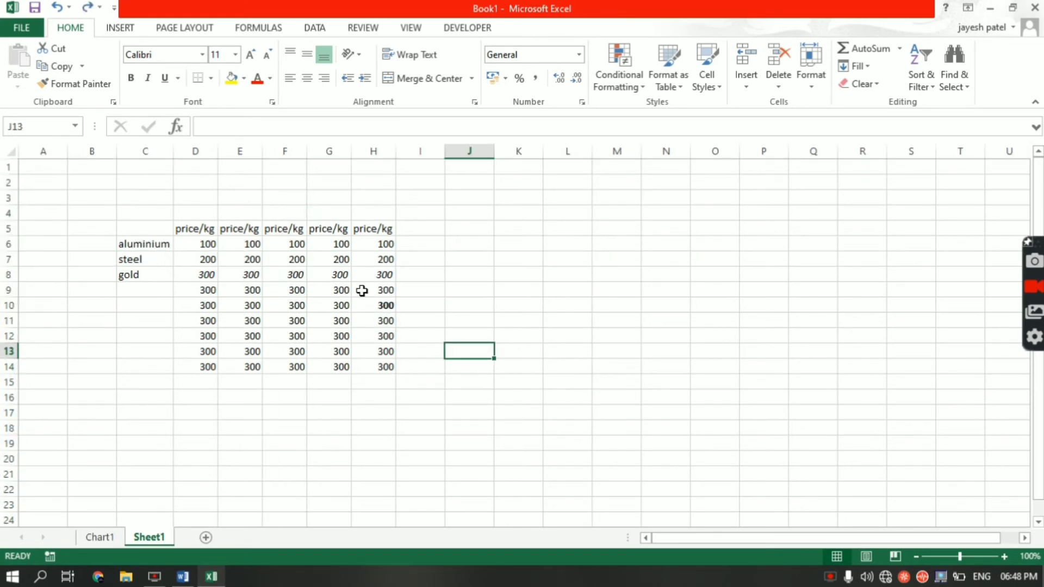
{"action": "left_click", "coordinate": [505, 318]}
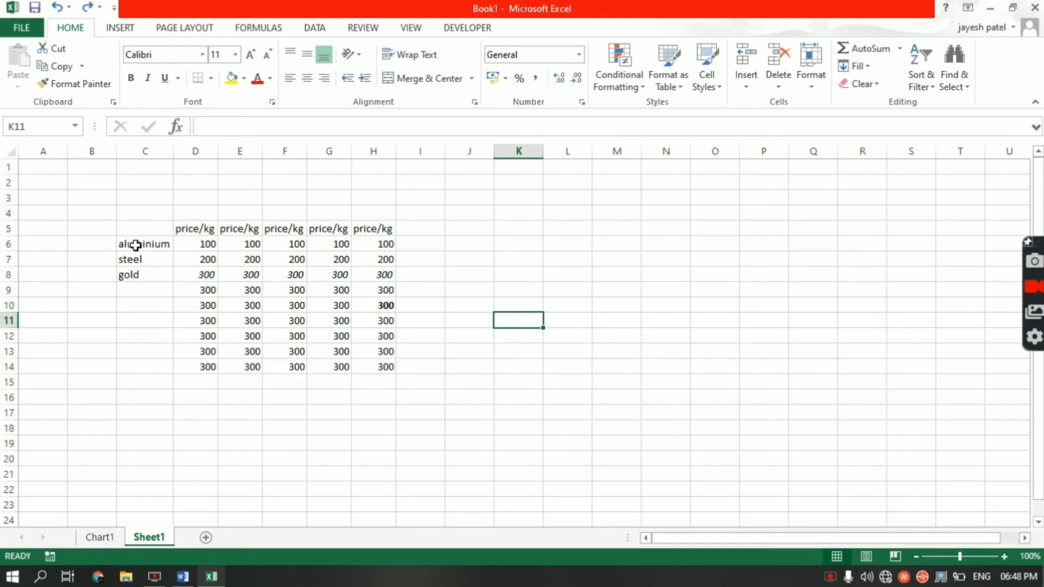
Step: Insert an embedded column chart from the range C5:F8 and place it beside the price table, clear of the data
{"action": "left_click_drag", "start_coordinate": [136, 228], "coordinate": [292, 273]}
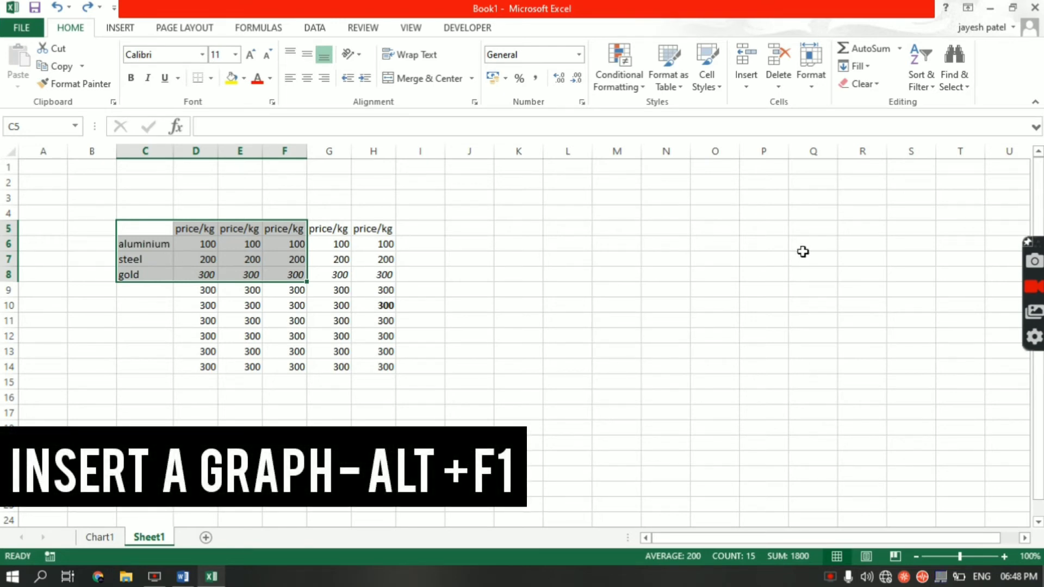
{"action": "key", "text": "alt+F1"}
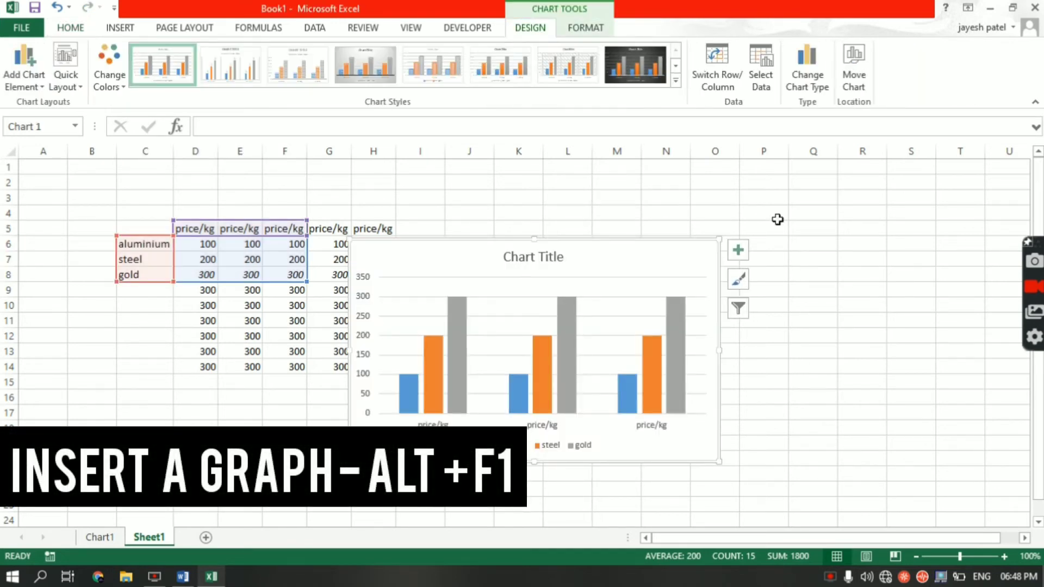
{"action": "left_click_drag", "start_coordinate": [653, 256], "coordinate": [752, 216]}
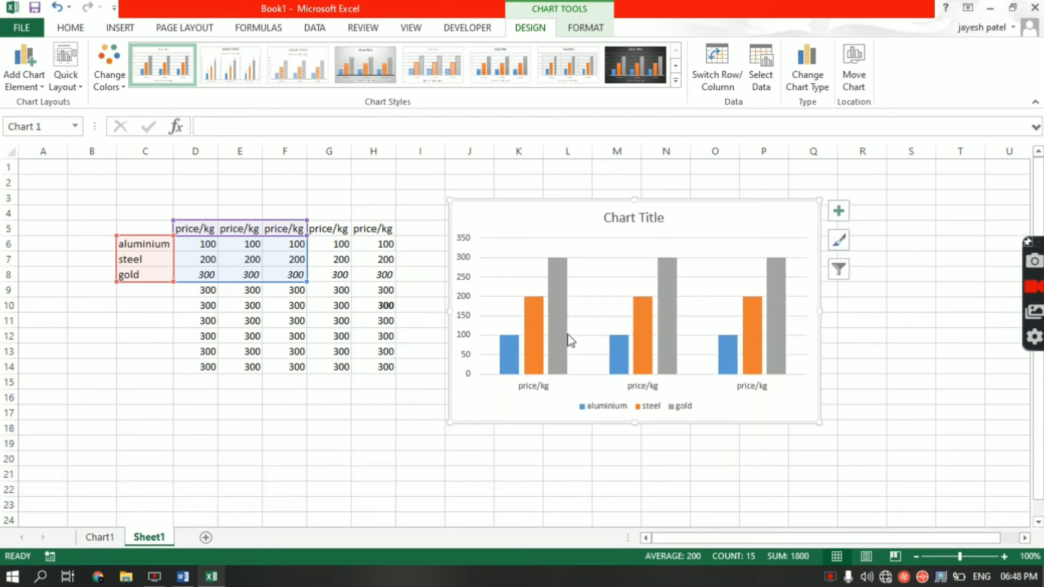
{"action": "left_click", "coordinate": [423, 407]}
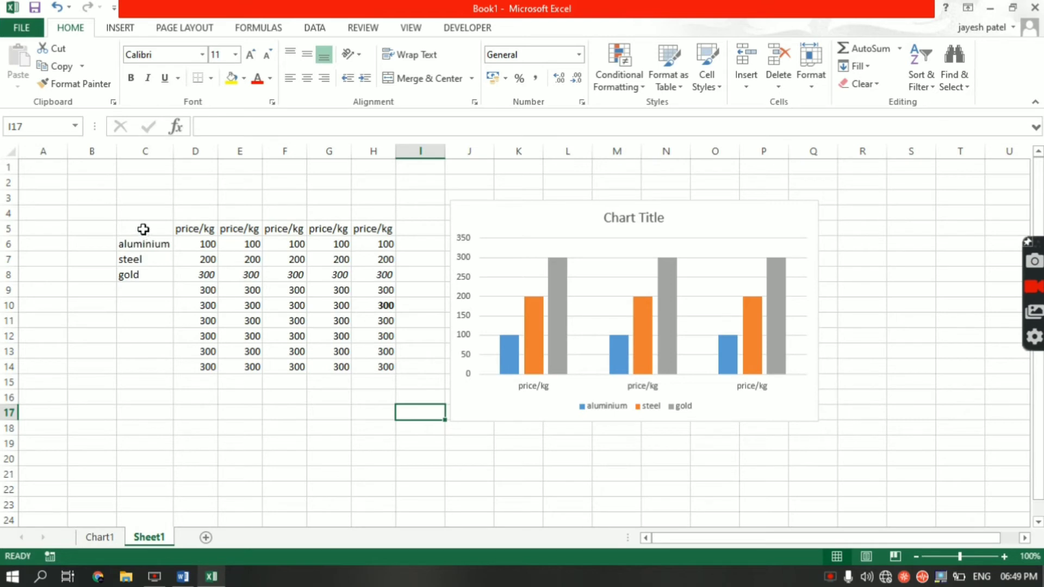
Step: Create a chart on its own separate sheet from the range C5:F8
{"action": "left_click_drag", "start_coordinate": [144, 228], "coordinate": [271, 269]}
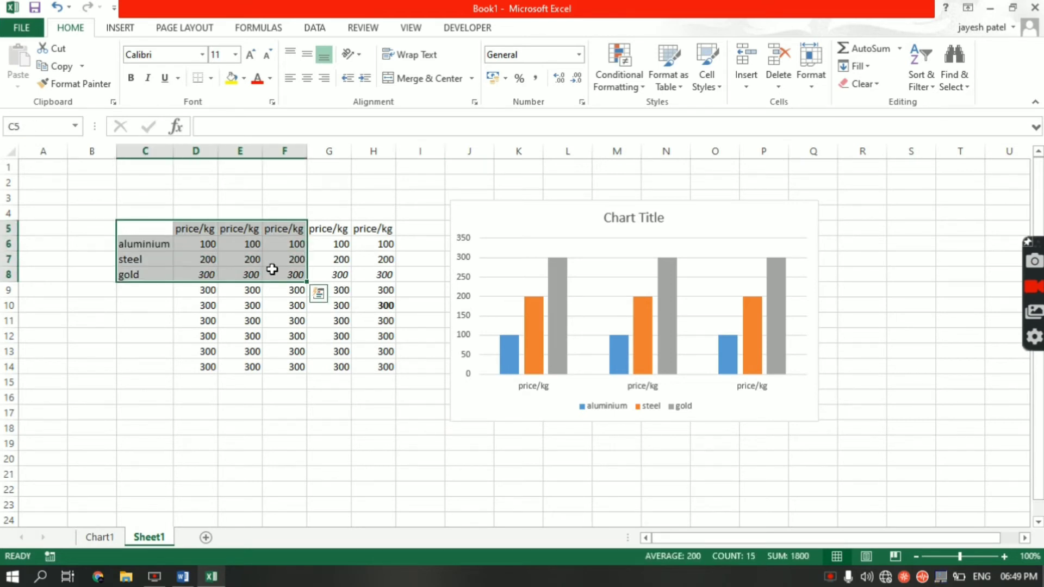
{"action": "key", "text": "F11"}
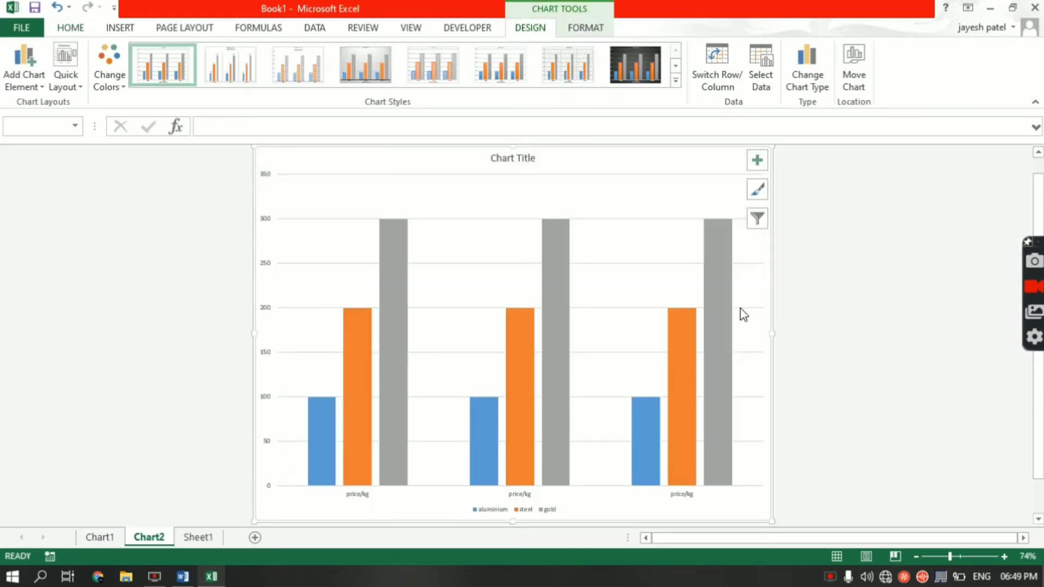
{"action": "scroll", "coordinate": [739, 308], "scroll_direction": "down", "scroll_amount": 2}
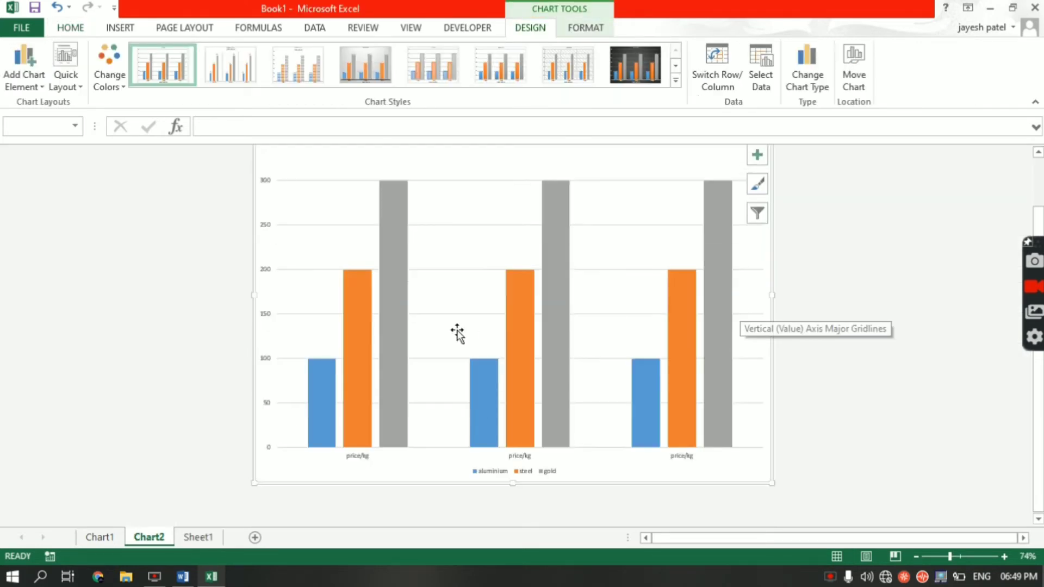
Step: Review the charts on the Chart1 and Chart2 sheets and the embedded chart on Sheet1
{"action": "left_click", "coordinate": [115, 535]}
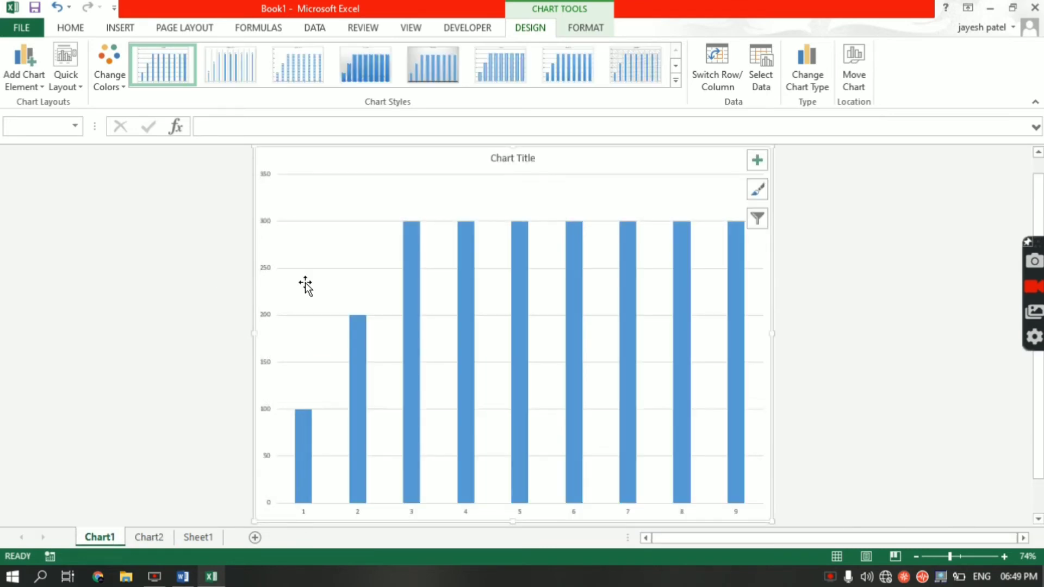
{"action": "scroll", "coordinate": [207, 396], "scroll_direction": "down", "scroll_amount": 2}
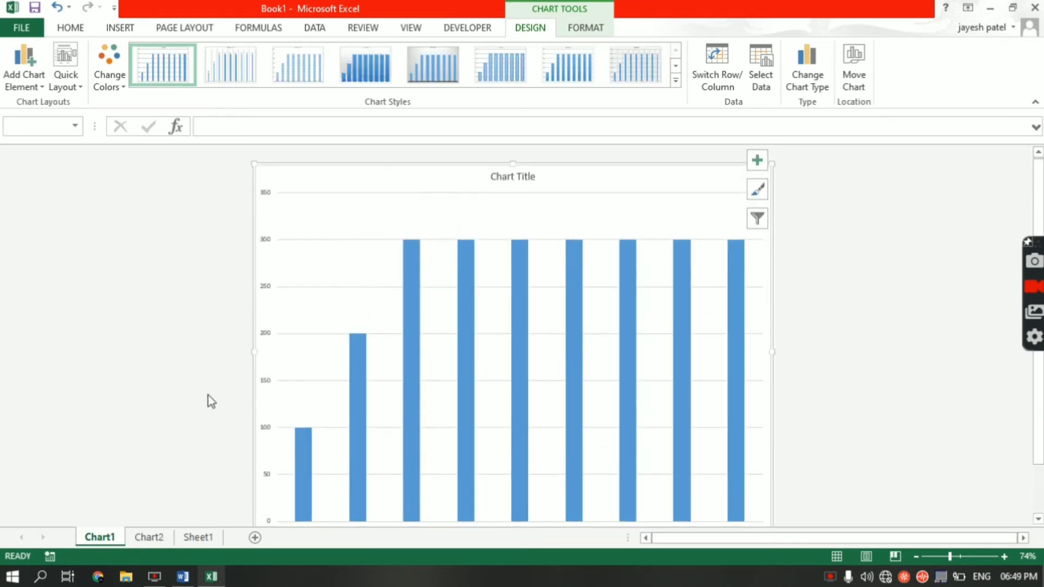
{"action": "left_click", "coordinate": [151, 541]}
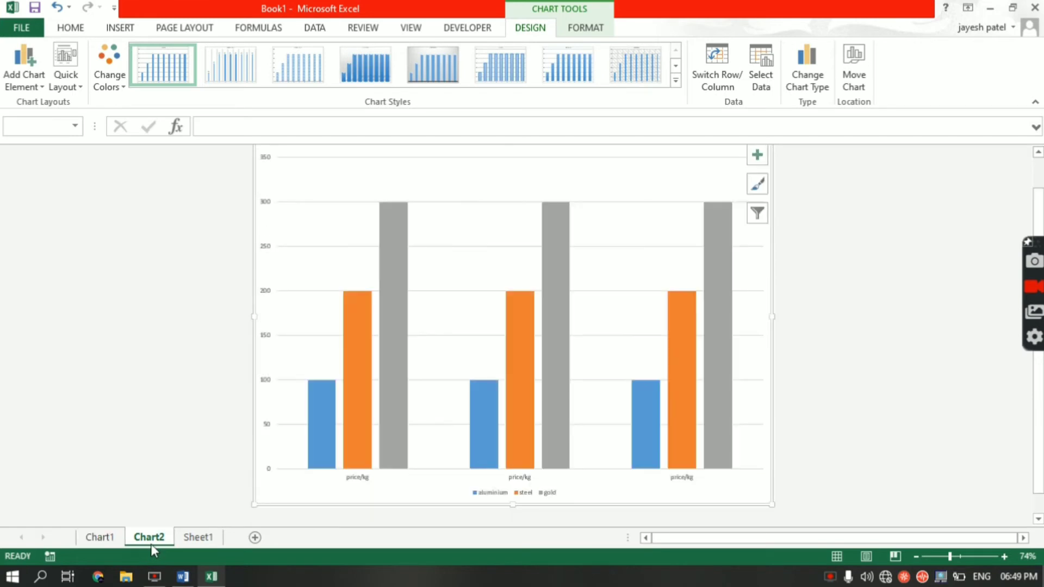
{"action": "left_click", "coordinate": [198, 537]}
{"action": "left_click", "coordinate": [220, 399]}
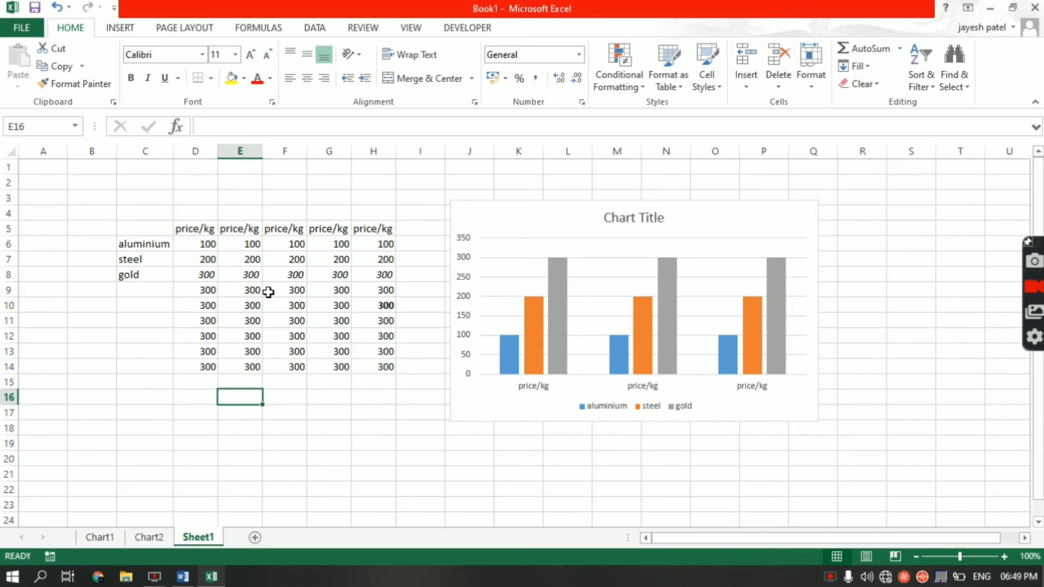
{"action": "left_click", "coordinate": [564, 219]}
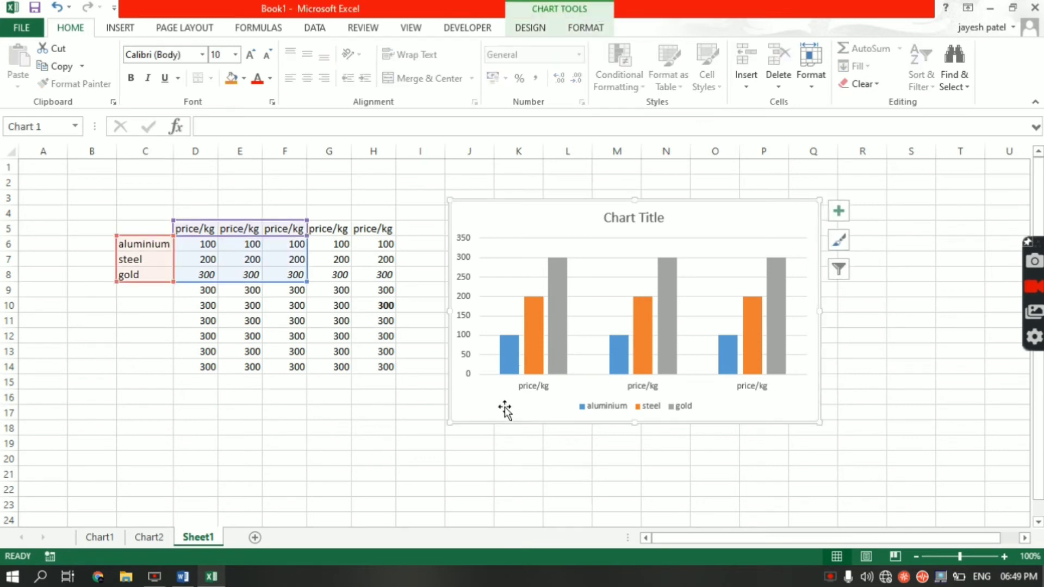
{"action": "left_click", "coordinate": [469, 440]}
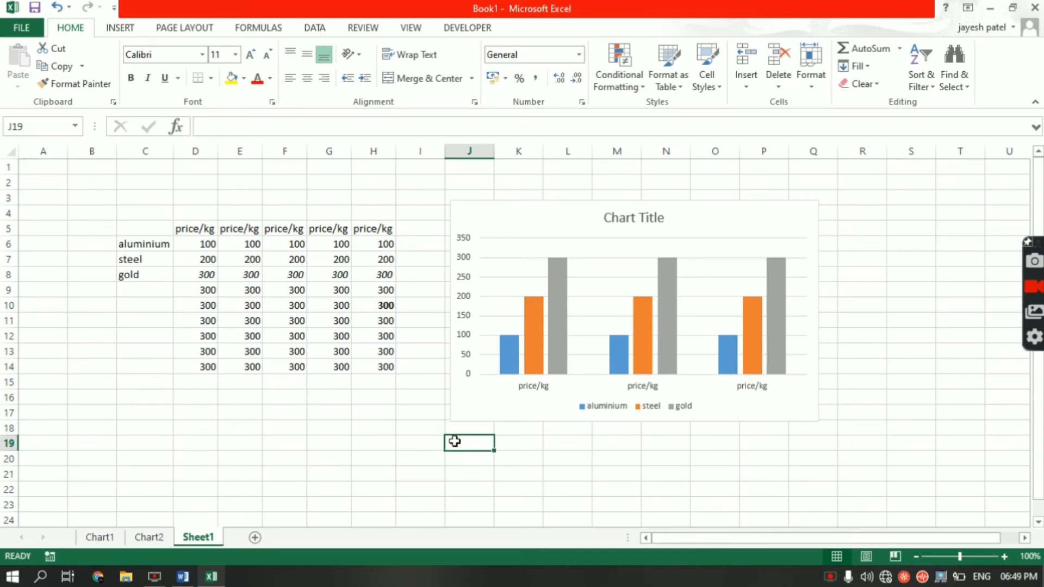
{"action": "left_click", "coordinate": [376, 430]}
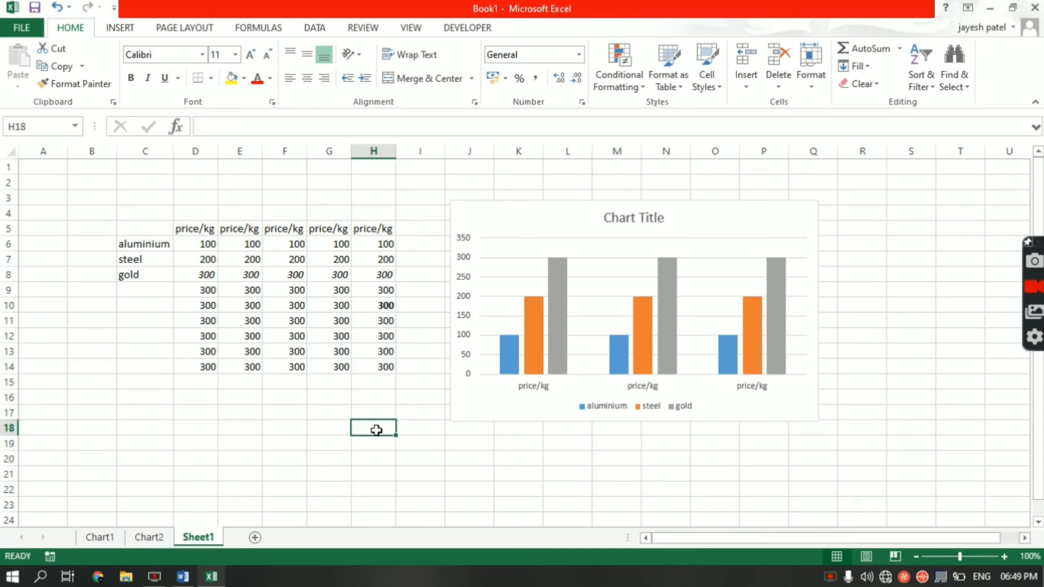
{"action": "key", "text": "alt+h"}
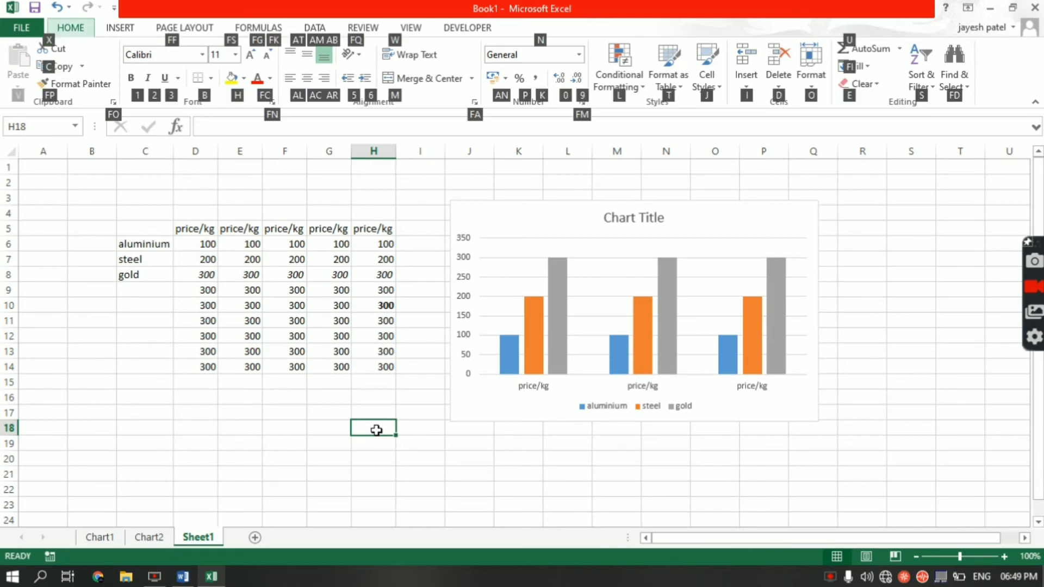
{"action": "key", "text": "alt"}
{"action": "key", "text": "alt+h"}
{"action": "left_click", "coordinate": [315, 322]}
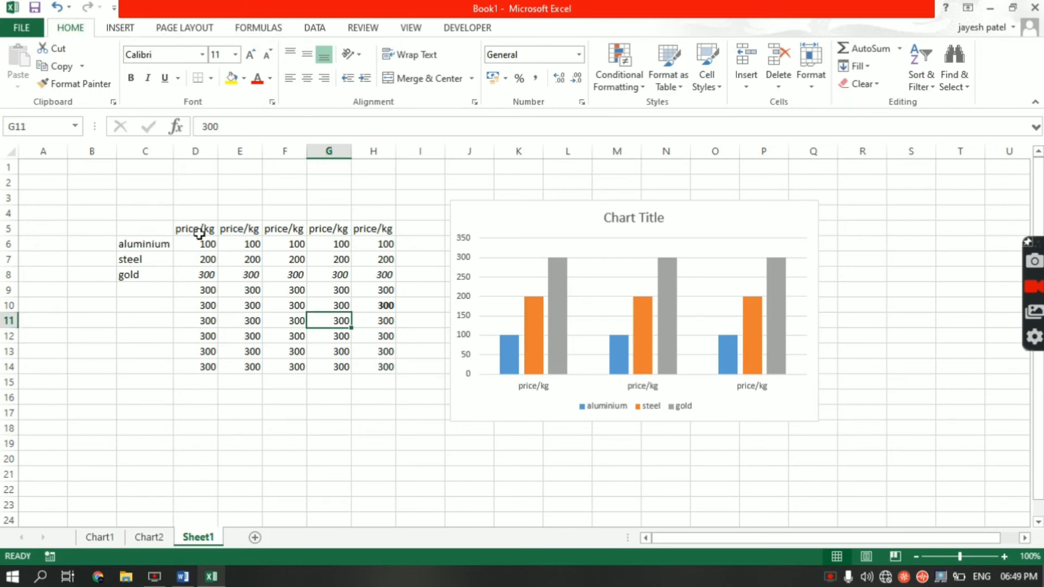
Step: Apply All Borders to the whole table in C5:H14
{"action": "mouse_move", "coordinate": [191, 227]}
{"action": "left_mouse_down"}
{"action": "mouse_move", "coordinate": [252, 261]}
{"action": "mouse_move", "coordinate": [343, 349]}
{"action": "left_mouse_up"}
{"action": "left_click_drag", "start_coordinate": [124, 223], "coordinate": [380, 368]}
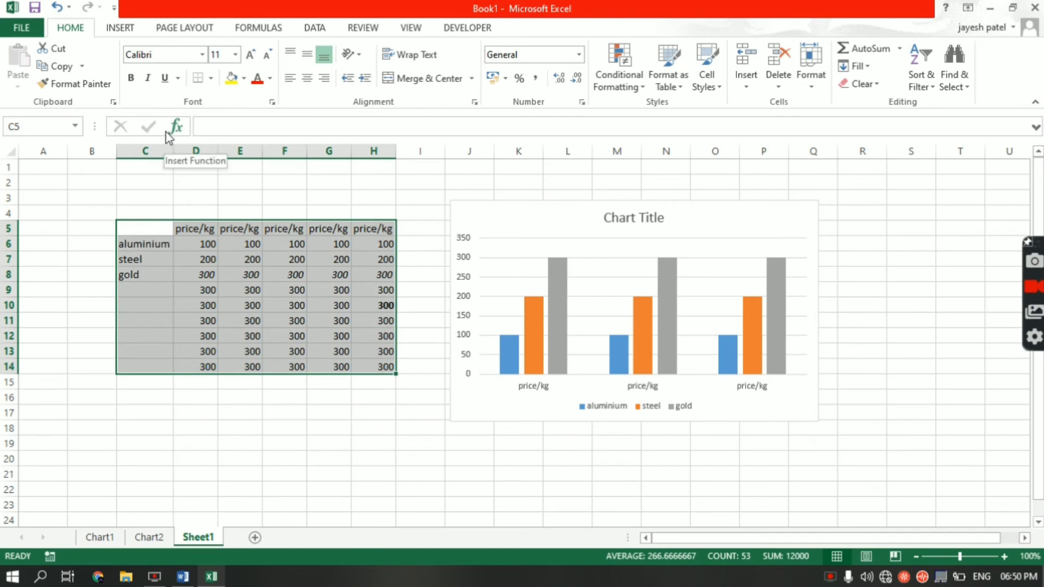
{"action": "key", "text": "alt+h"}
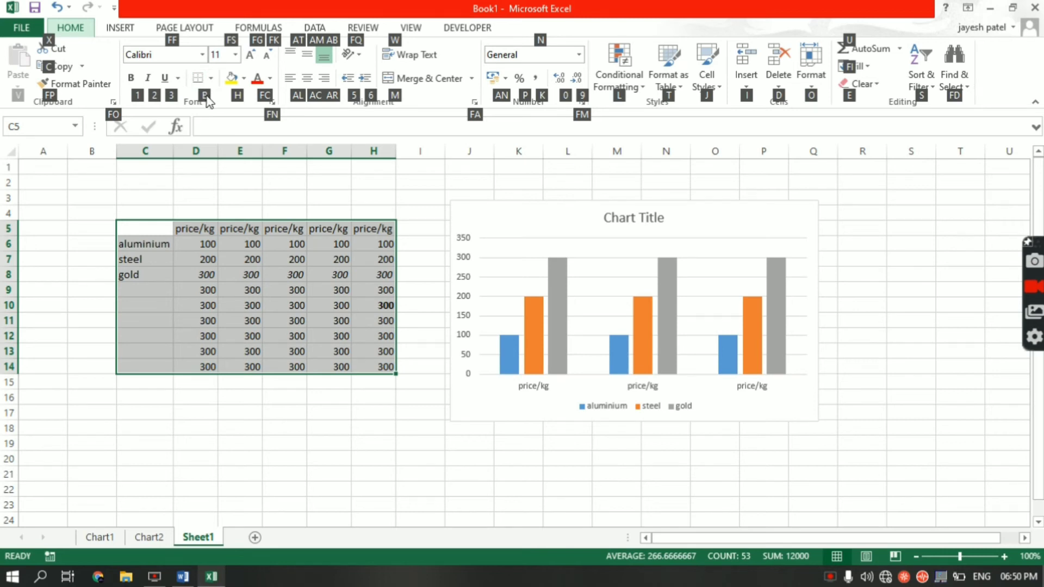
{"action": "key", "text": "b"}
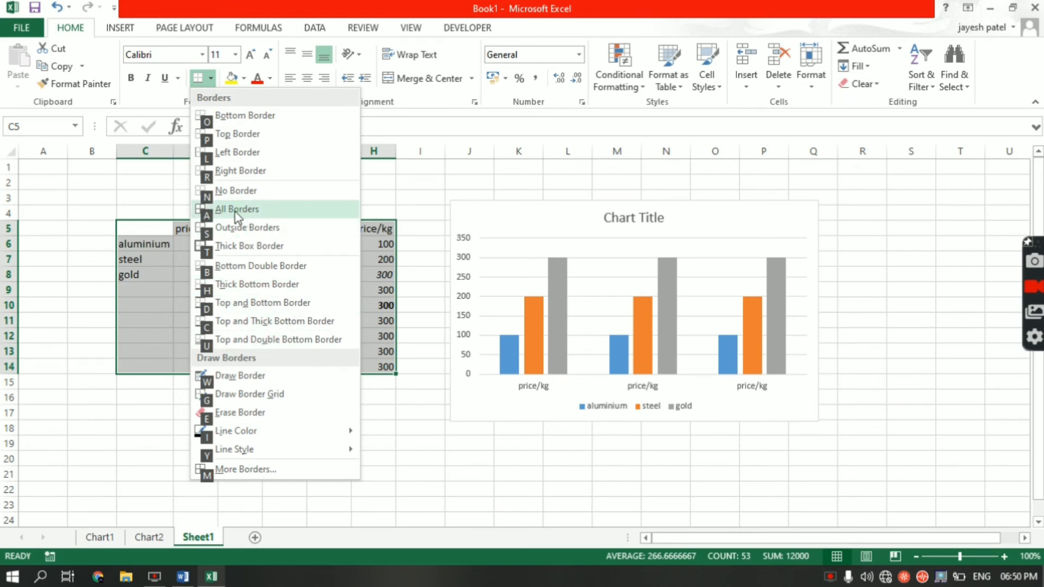
{"action": "left_click", "coordinate": [217, 228]}
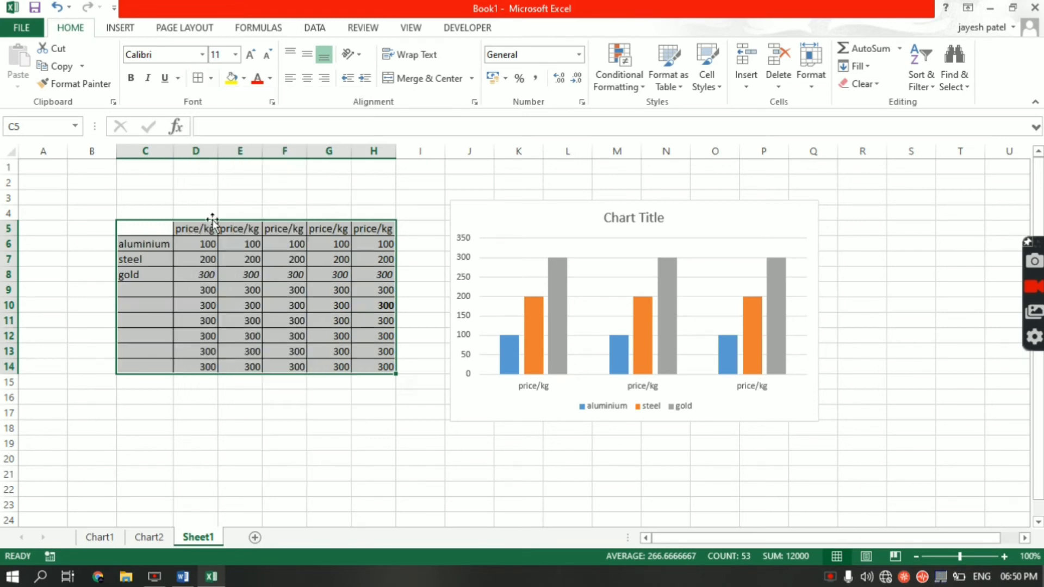
{"action": "left_click", "coordinate": [306, 394]}
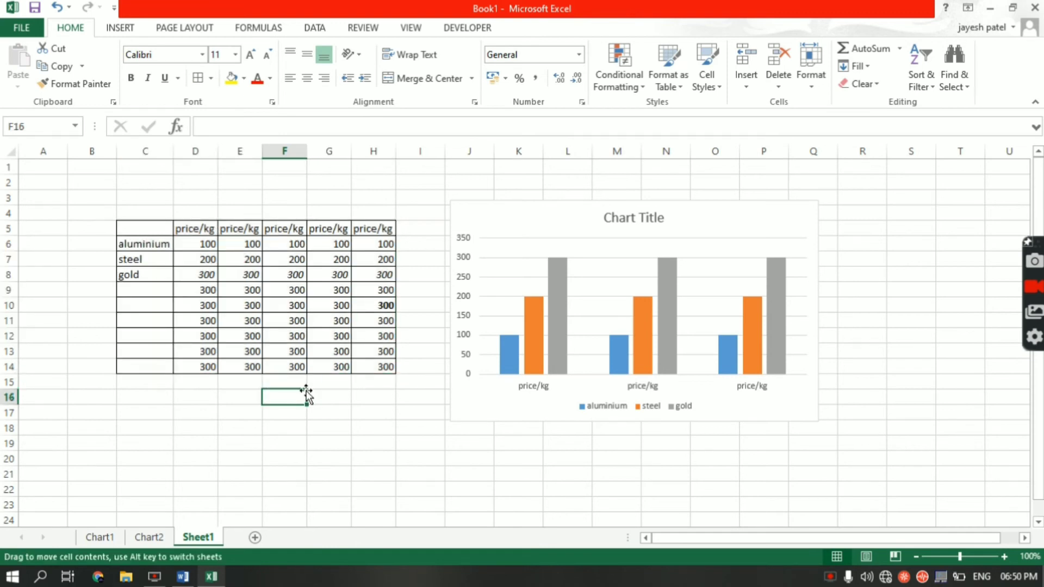
Step: Clear all contents and formatting from the price values in D6:H14
{"action": "left_click", "coordinate": [278, 323]}
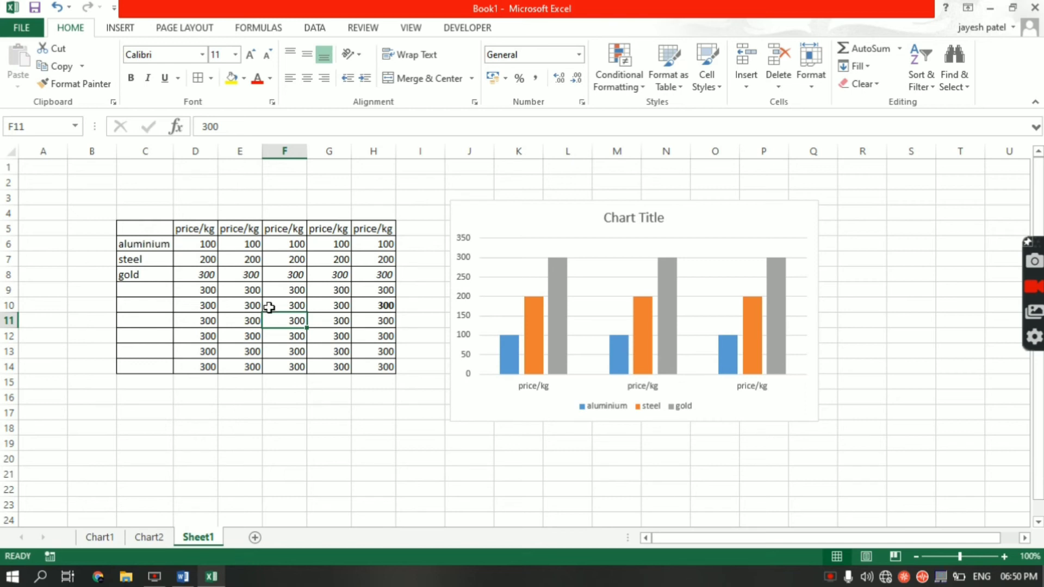
{"action": "left_click_drag", "start_coordinate": [191, 243], "coordinate": [361, 369]}
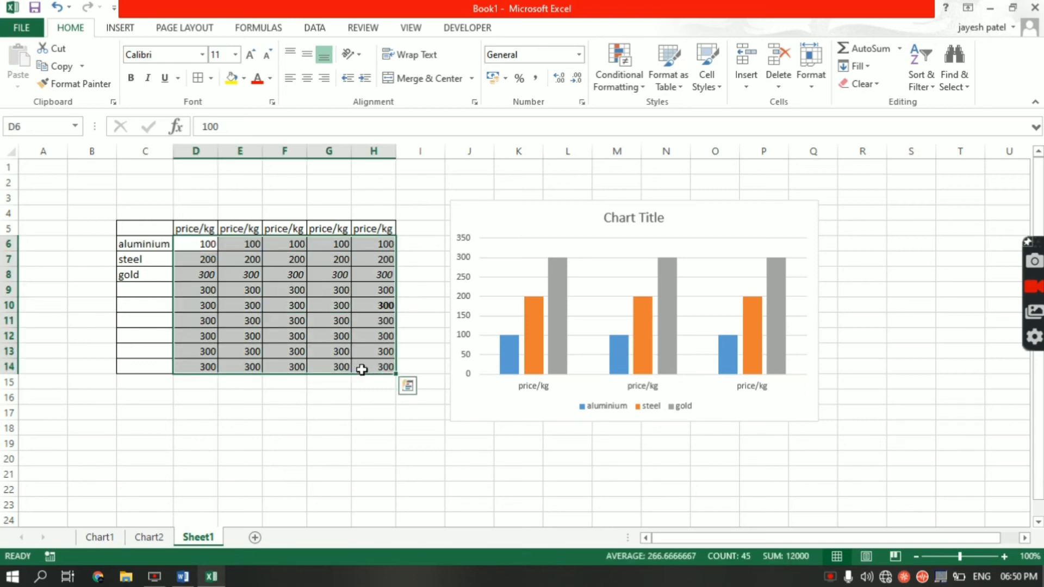
{"action": "key", "text": "alt+h"}
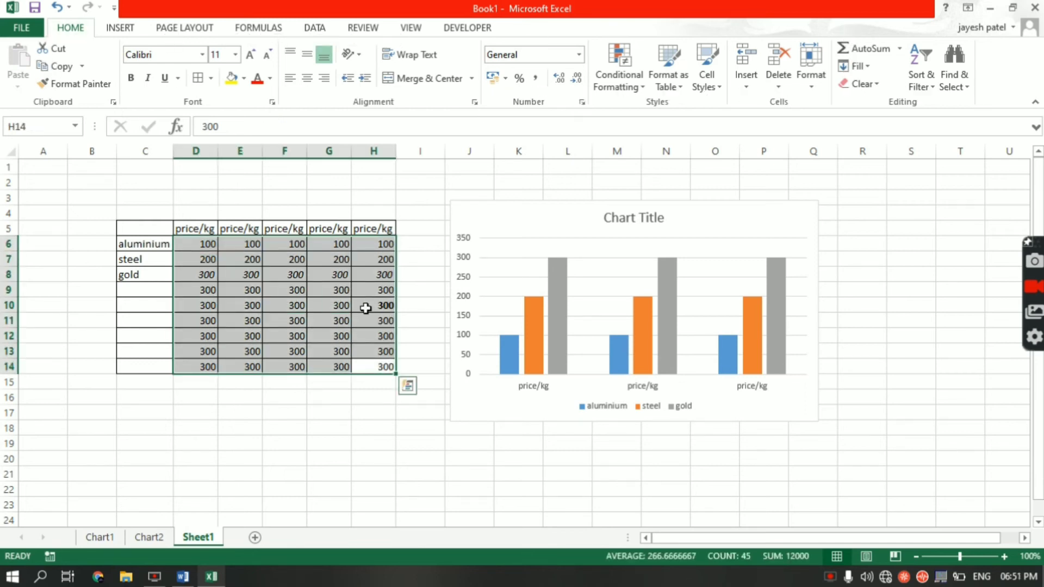
{"action": "key", "text": "alt+h"}
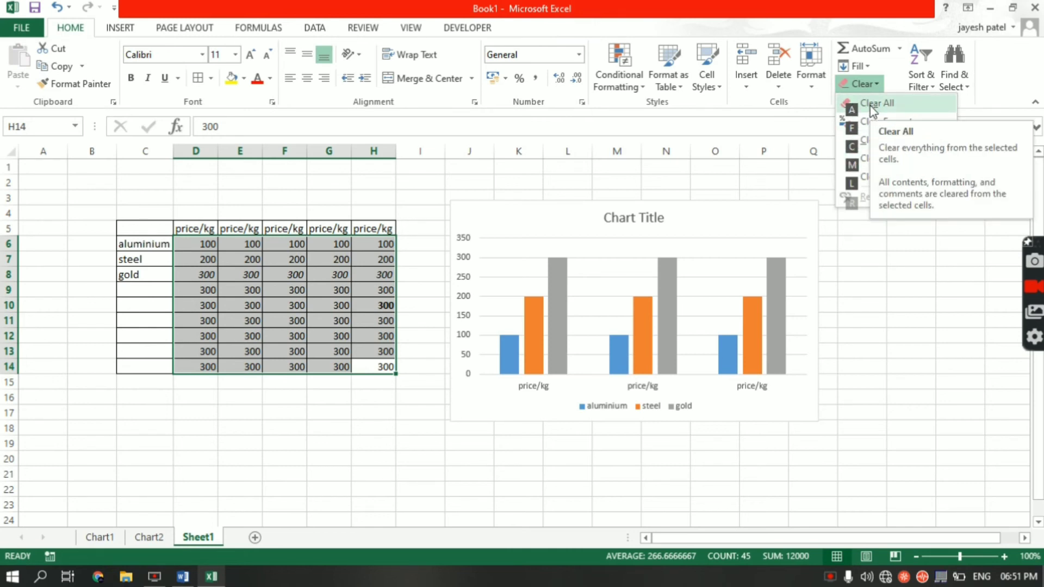
{"action": "left_click", "coordinate": [870, 106]}
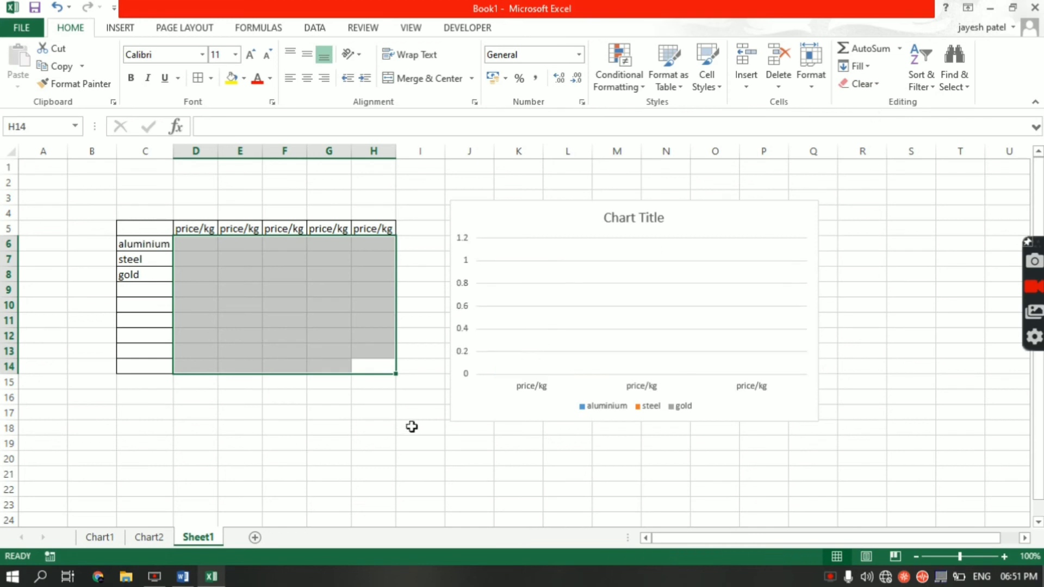
{"action": "left_click", "coordinate": [360, 414]}
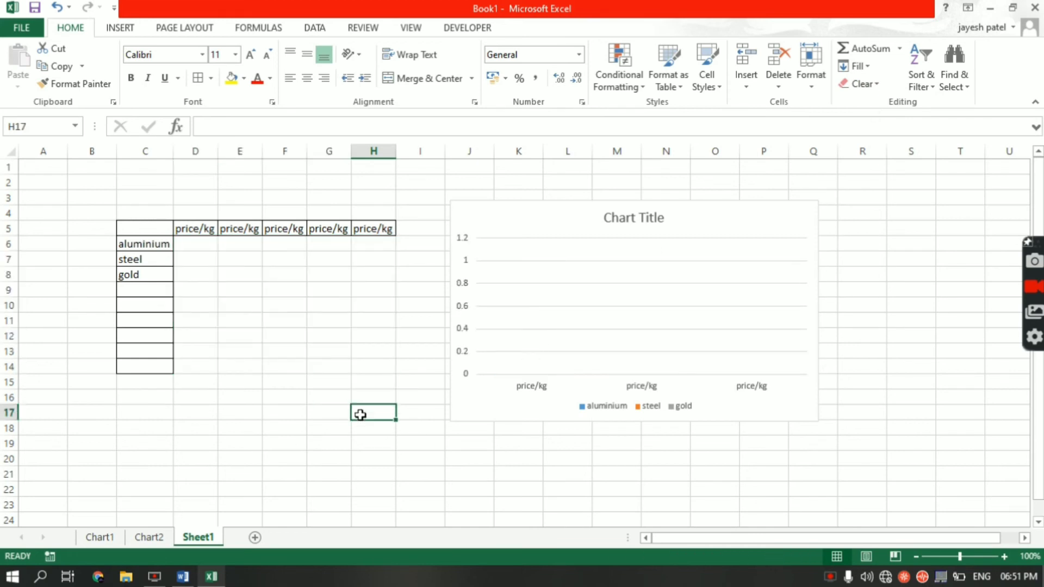
Step: Undo the clearing of the price values in D6:H14
{"action": "key", "text": "ctrl+z"}
{"action": "left_click", "coordinate": [331, 412]}
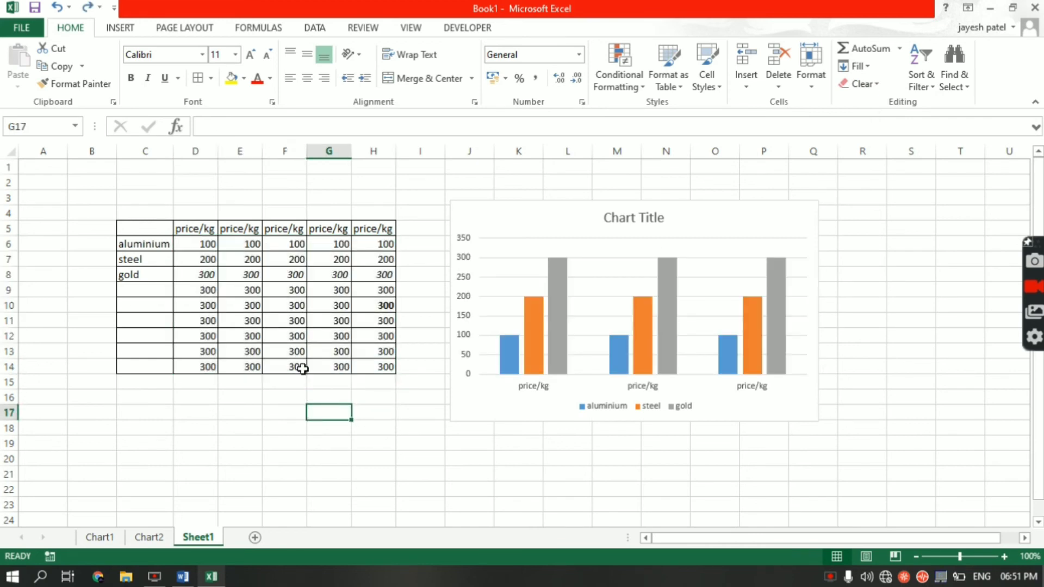
{"action": "left_click", "coordinate": [361, 305]}
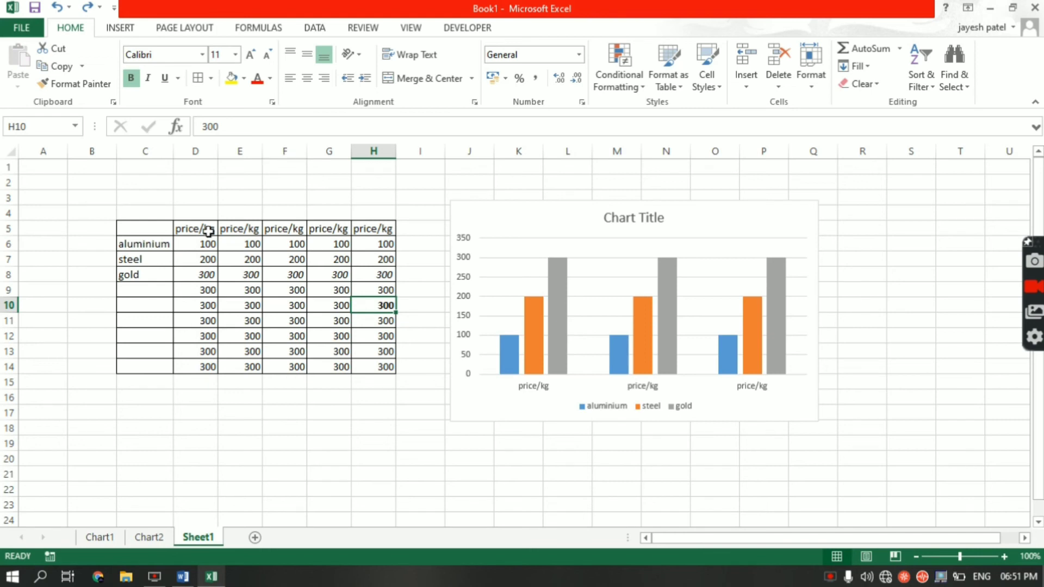
{"action": "left_click_drag", "start_coordinate": [205, 239], "coordinate": [346, 340]}
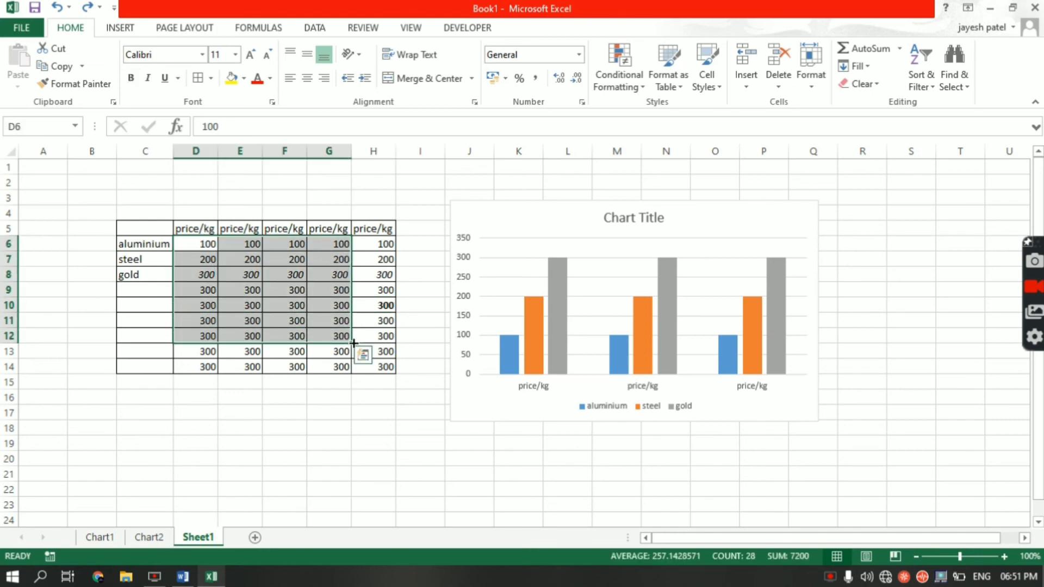
{"action": "left_click", "coordinate": [372, 355]}
{"action": "left_click", "coordinate": [412, 292]}
{"action": "left_click", "coordinate": [413, 289]}
Step: Apply the Currency number format to the entire columns D through H
{"action": "left_click_drag", "start_coordinate": [199, 151], "coordinate": [365, 151]}
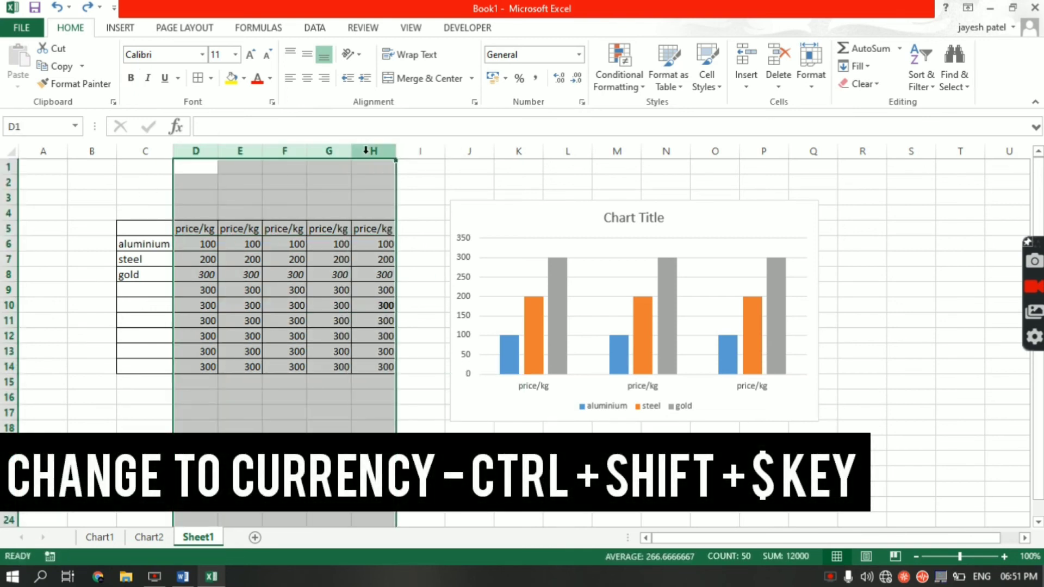
{"action": "key", "text": "ctrl+shift+4"}
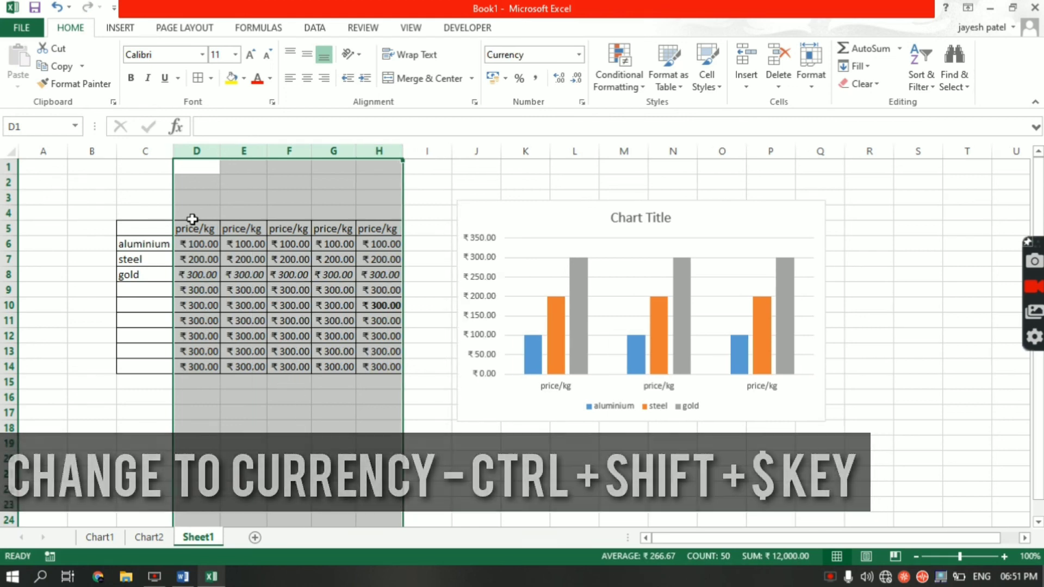
{"action": "left_click", "coordinate": [289, 279]}
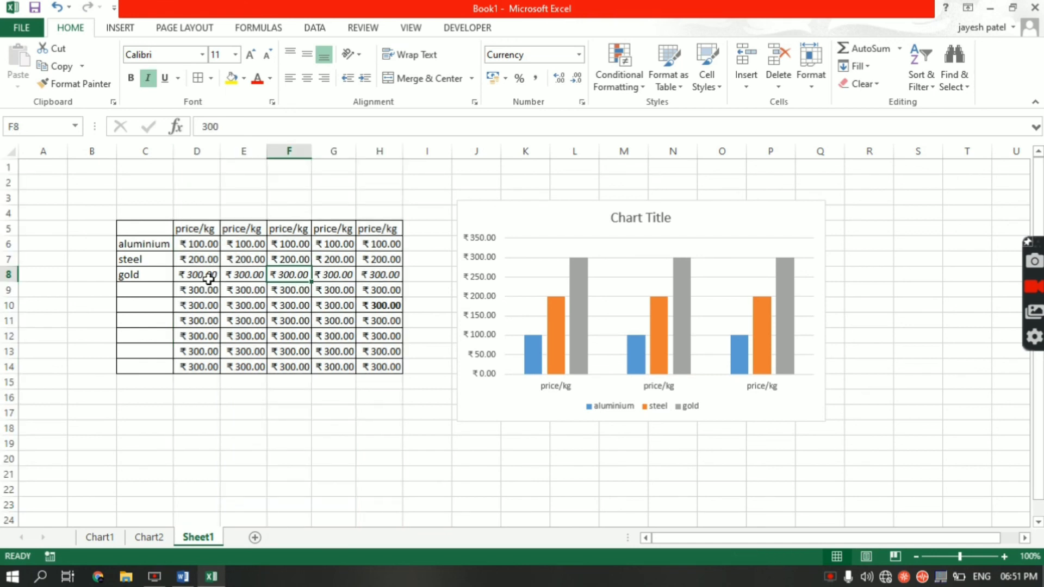
Step: Undo the Currency formatting of columns D through H
{"action": "key", "text": "ctrl+z"}
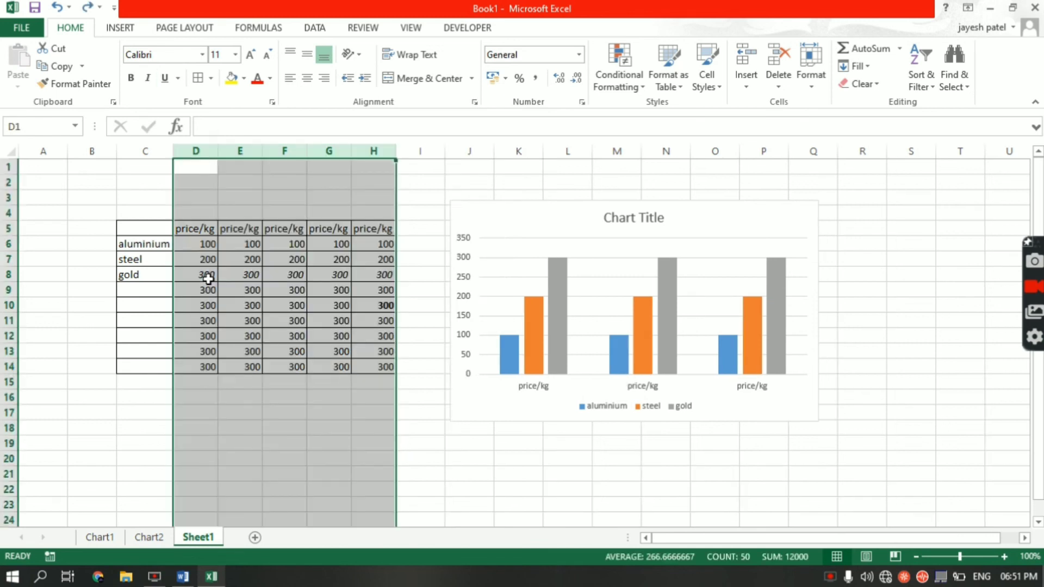
{"action": "left_click", "coordinate": [340, 322]}
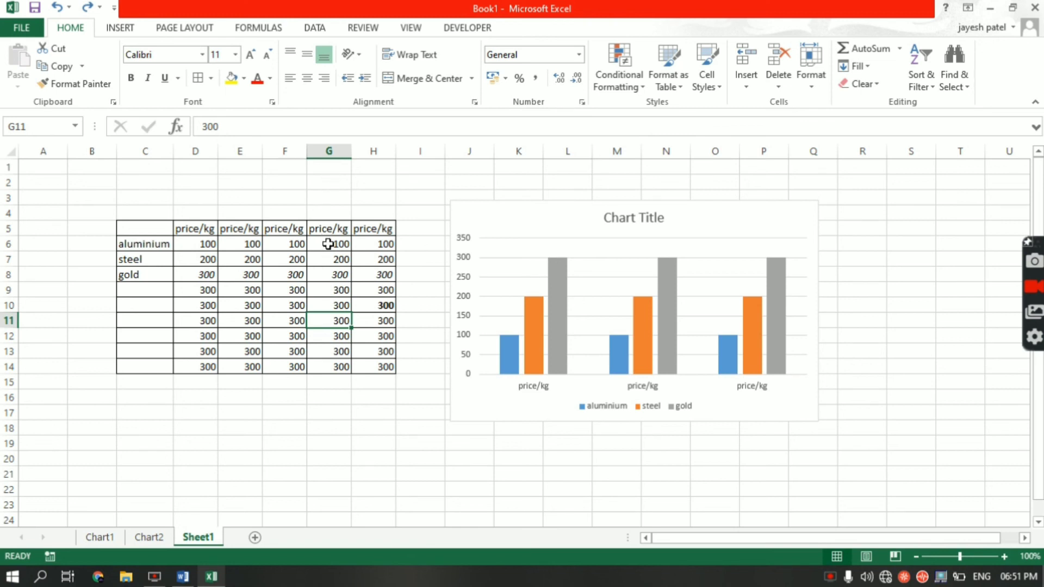
Step: Apply the Percentage number format to the entire column G
{"action": "left_click", "coordinate": [338, 147]}
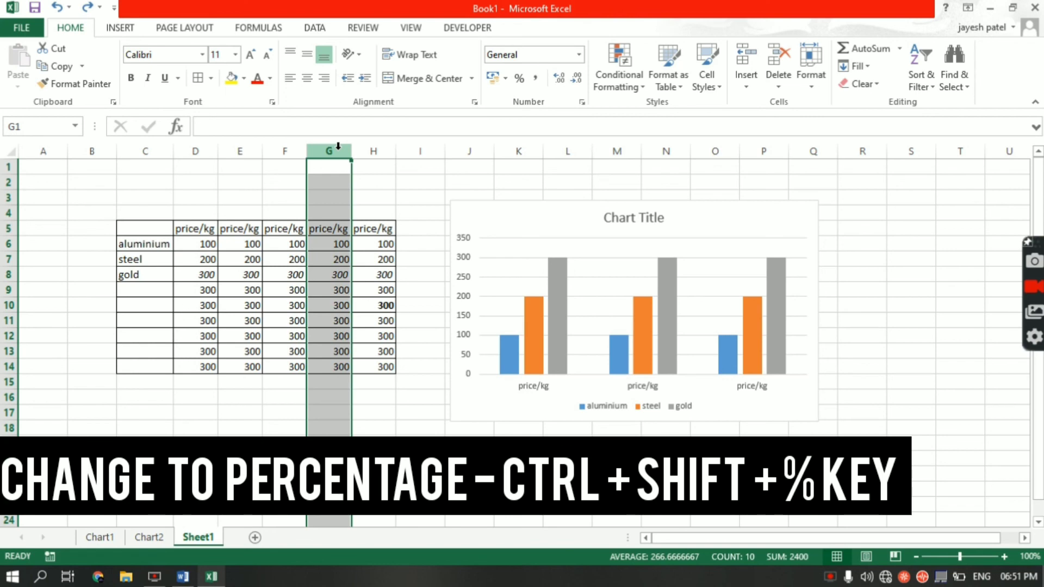
{"action": "key", "text": "ctrl+shift+5"}
{"action": "left_click", "coordinate": [344, 303]}
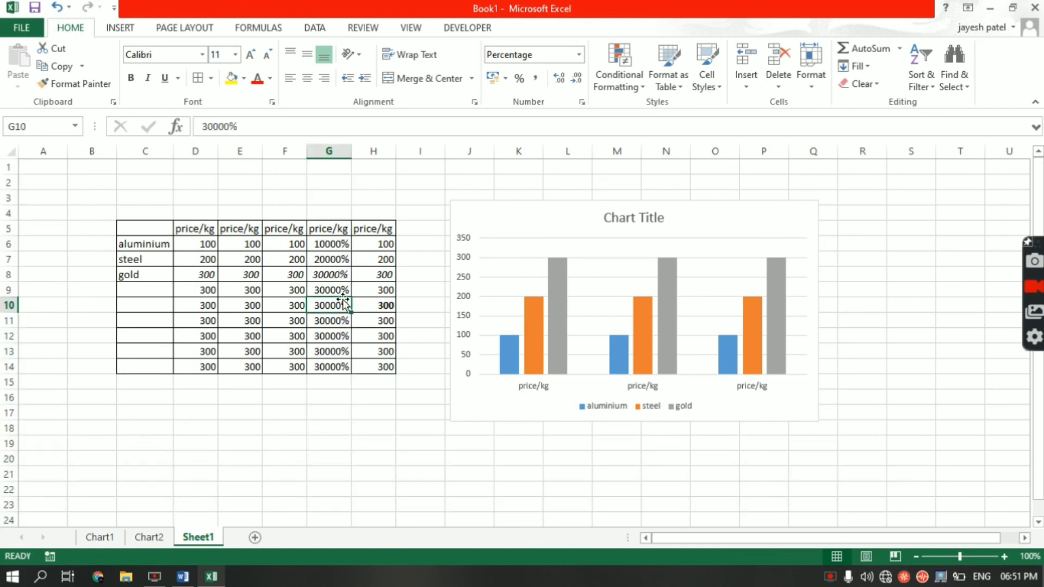
Step: Replace the percentages in G6 through G9 with 10%, 20%, 30% and 1%
{"action": "left_click", "coordinate": [335, 246]}
{"action": "type", "text": "10"}
{"action": "key", "text": "Return"}
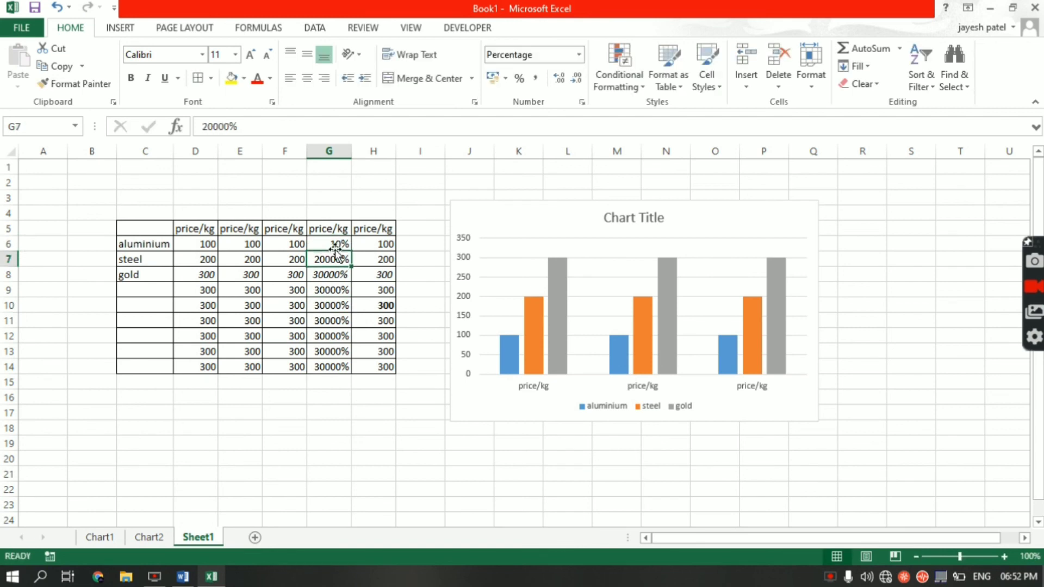
{"action": "type", "text": "20"}
{"action": "key", "text": "Return"}
{"action": "type", "text": "30"}
{"action": "key", "text": "Return"}
{"action": "type", "text": "1"}
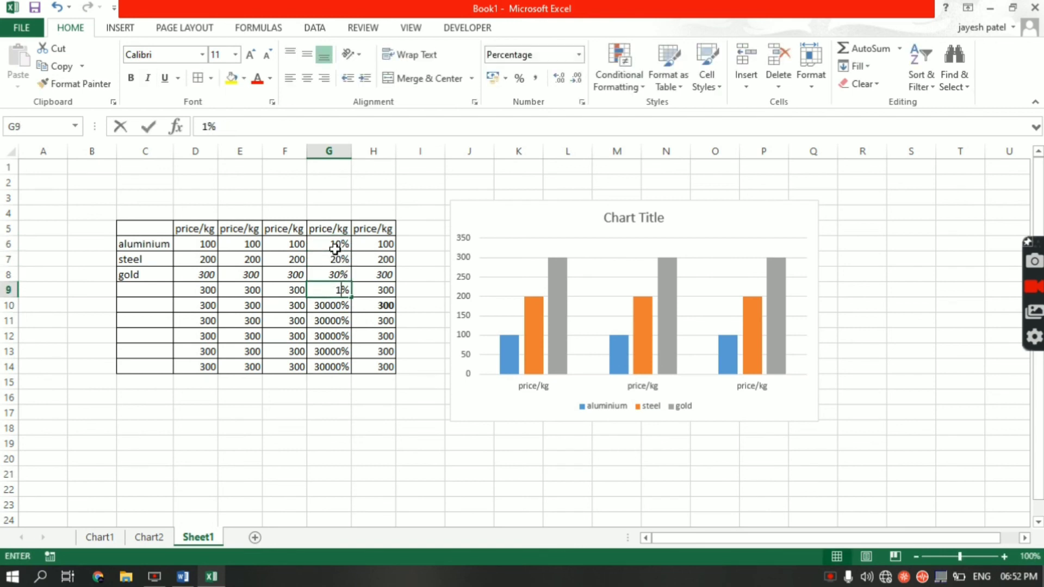
{"action": "key", "text": "Return"}
{"action": "key", "text": "Right"}
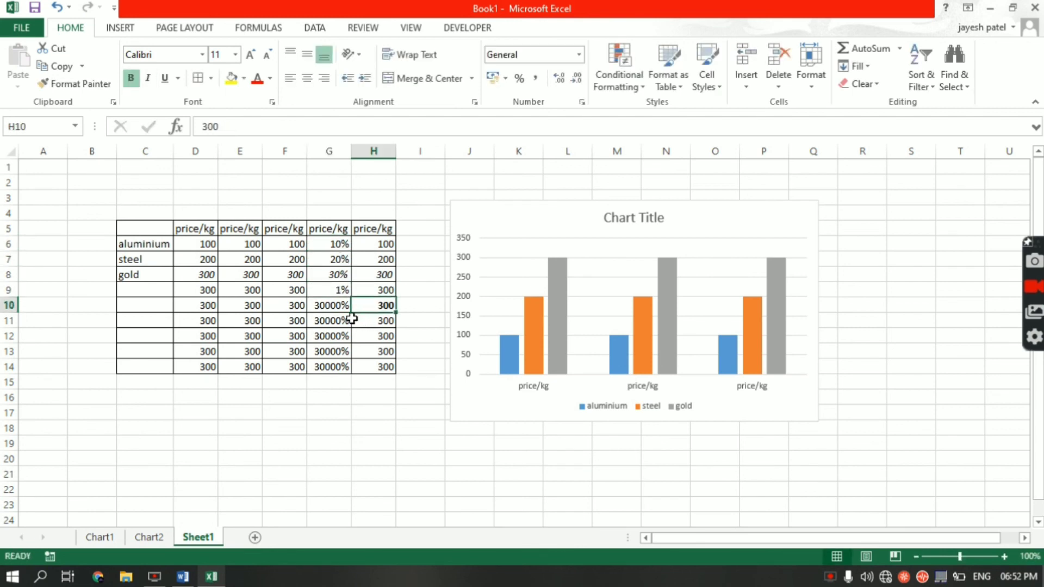
{"action": "left_click", "coordinate": [342, 320]}
{"action": "left_click", "coordinate": [346, 337]}
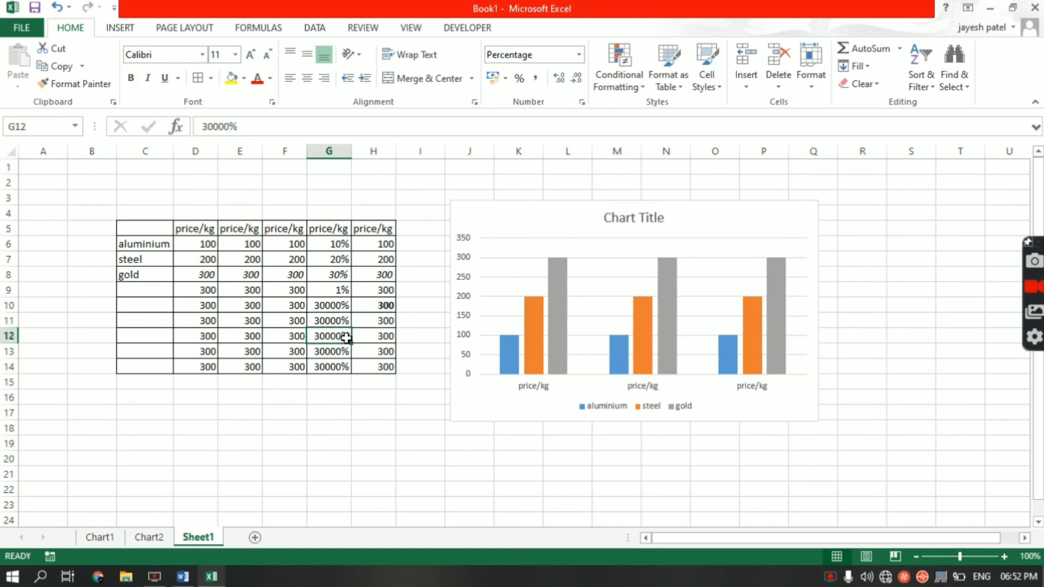
{"action": "left_click", "coordinate": [410, 393]}
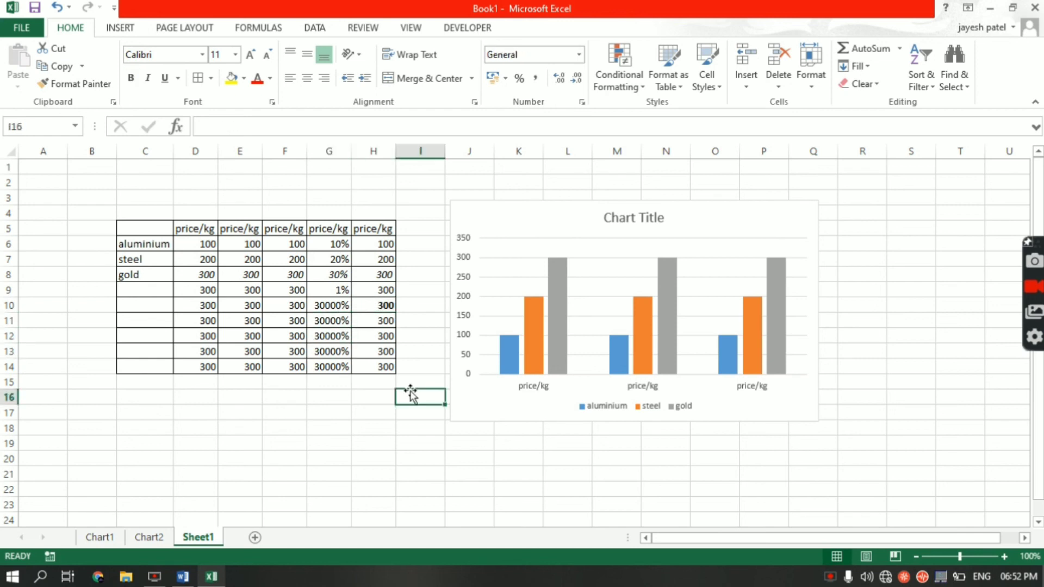